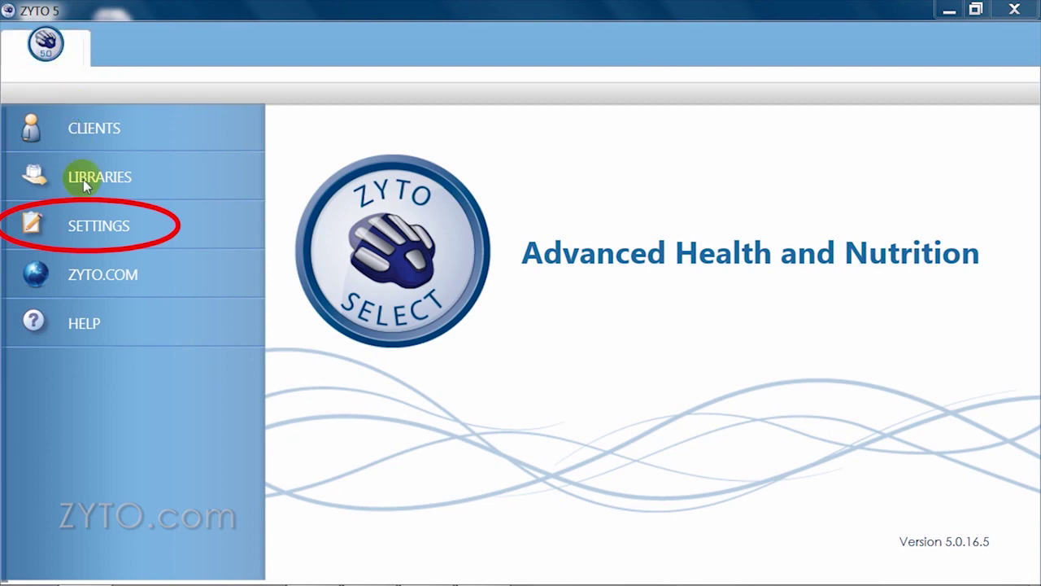
- Open the report setup settings and display the existing Default Cover Page report block
left_click(92, 227)
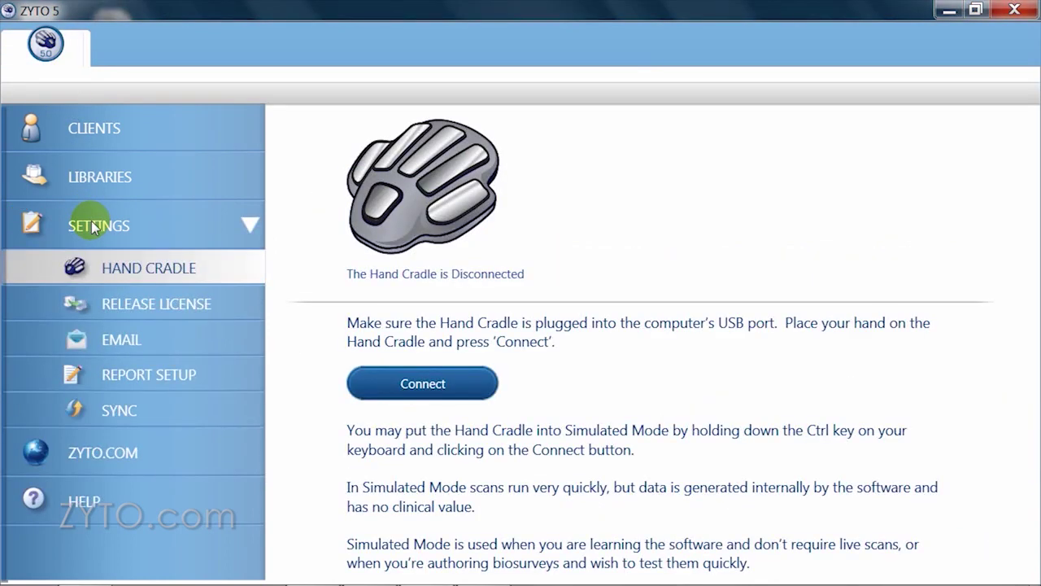
left_click(114, 371)
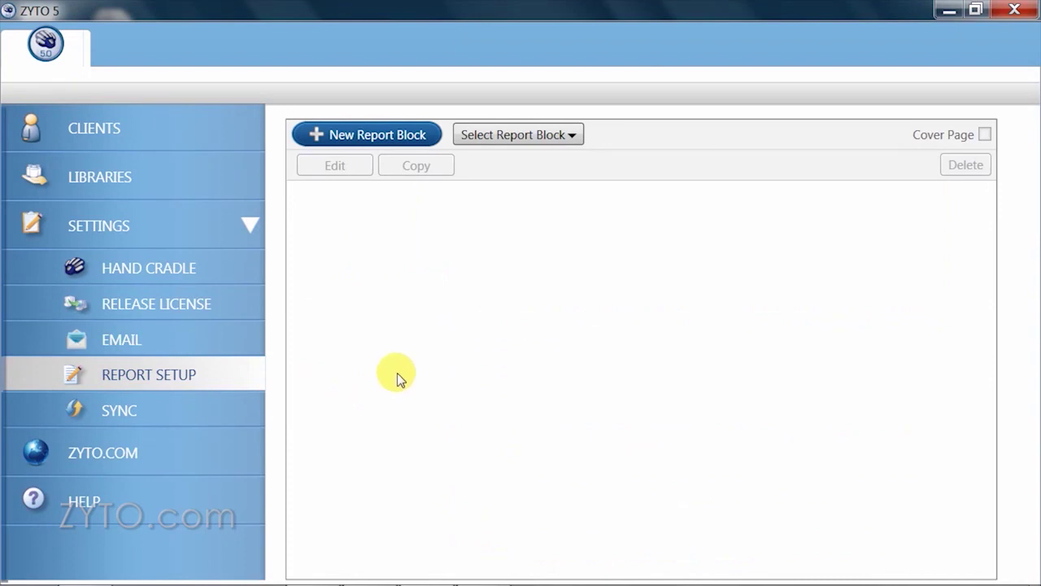
left_click(393, 138)
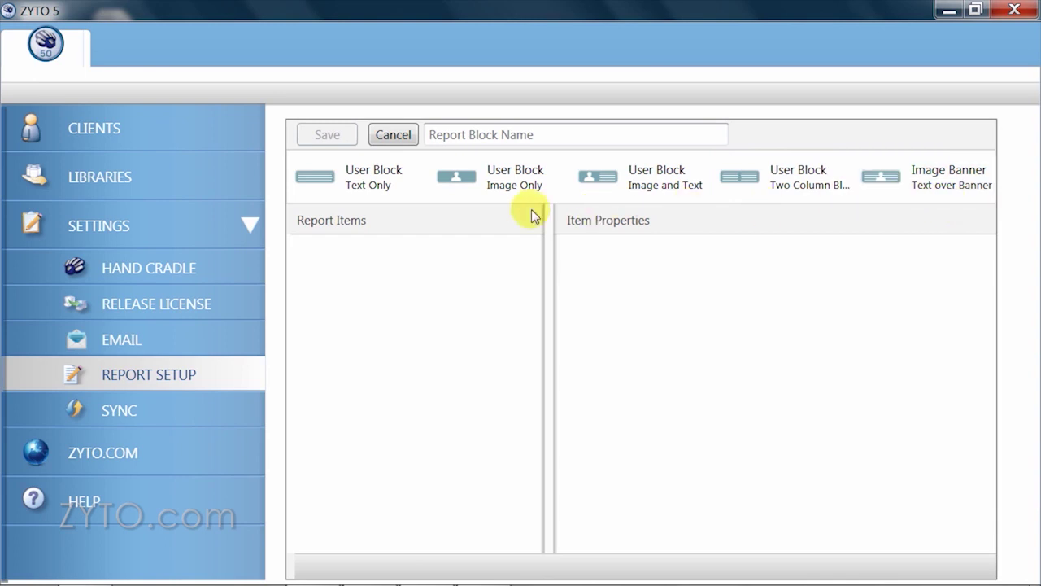
left_click(392, 137)
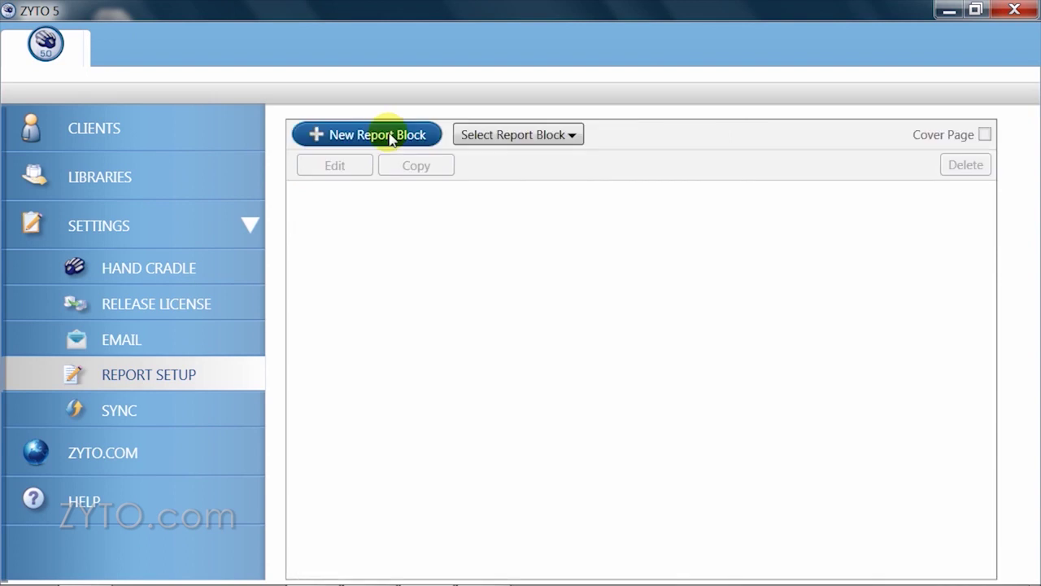
left_click(572, 135)
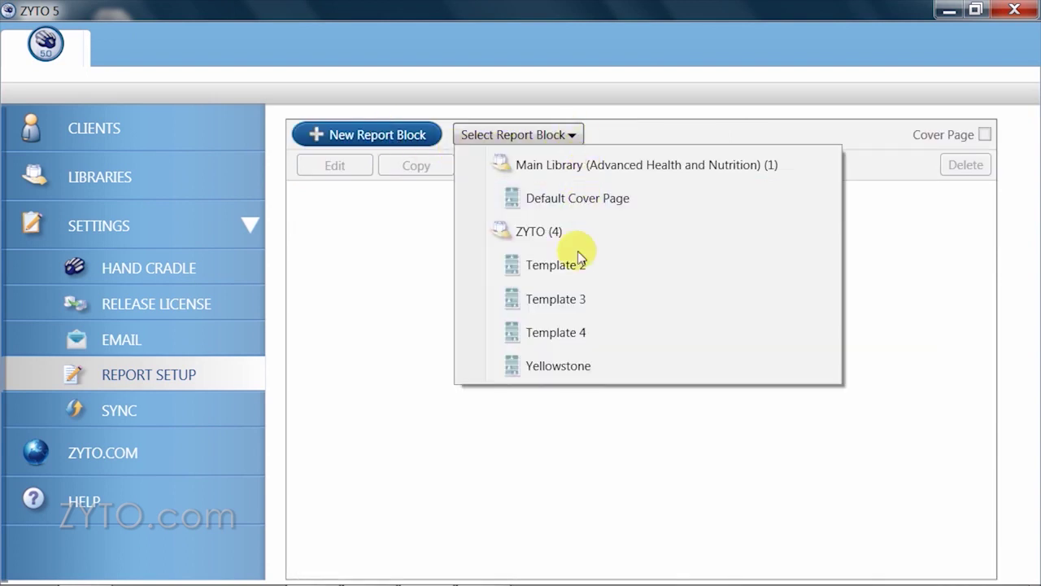
left_click(581, 199)
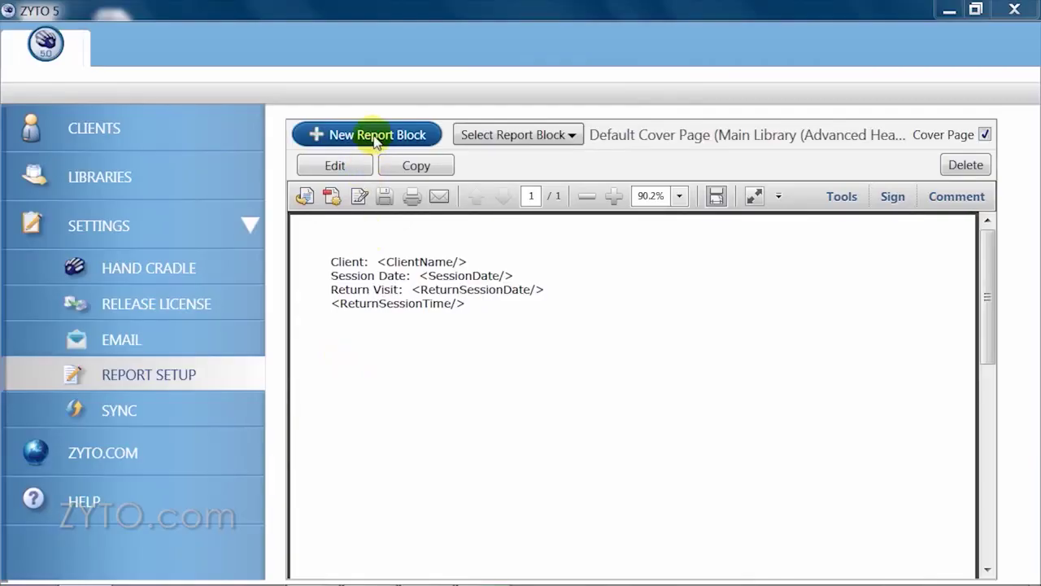
- Start a new report block and name it Basic Cover
left_click(374, 138)
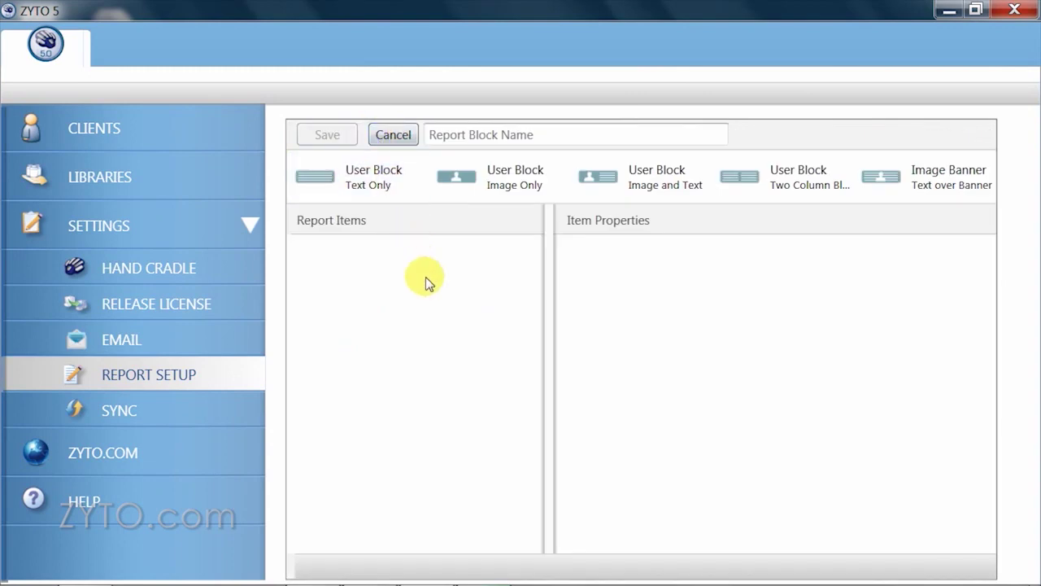
left_click(441, 136)
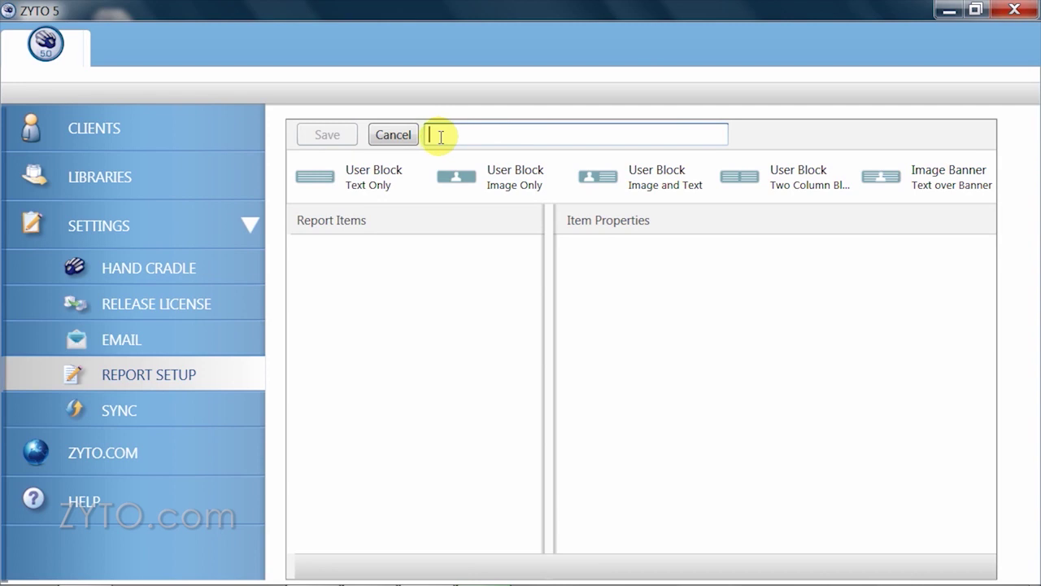
type("Basic")
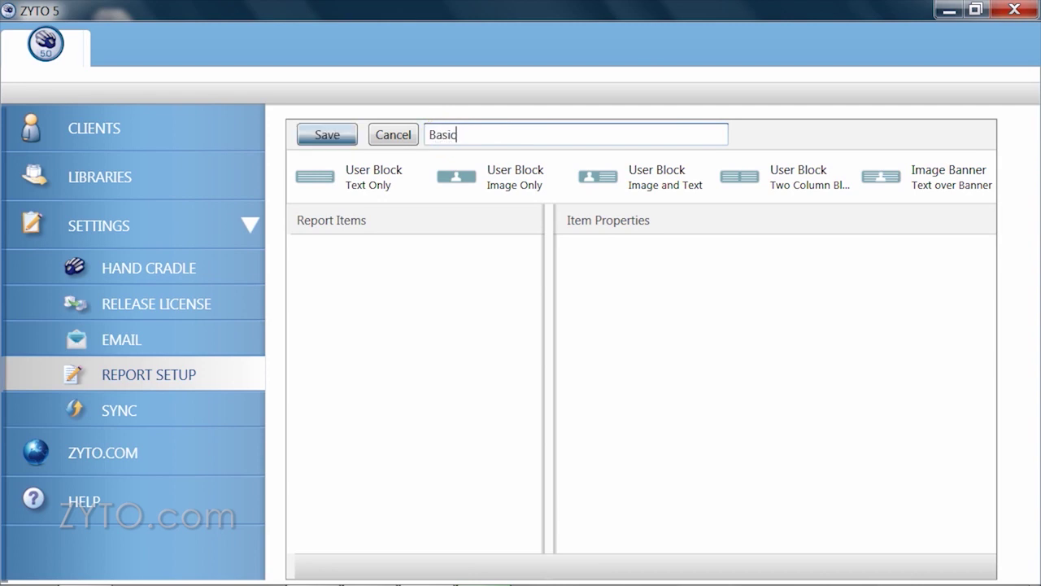
type(" Cover")
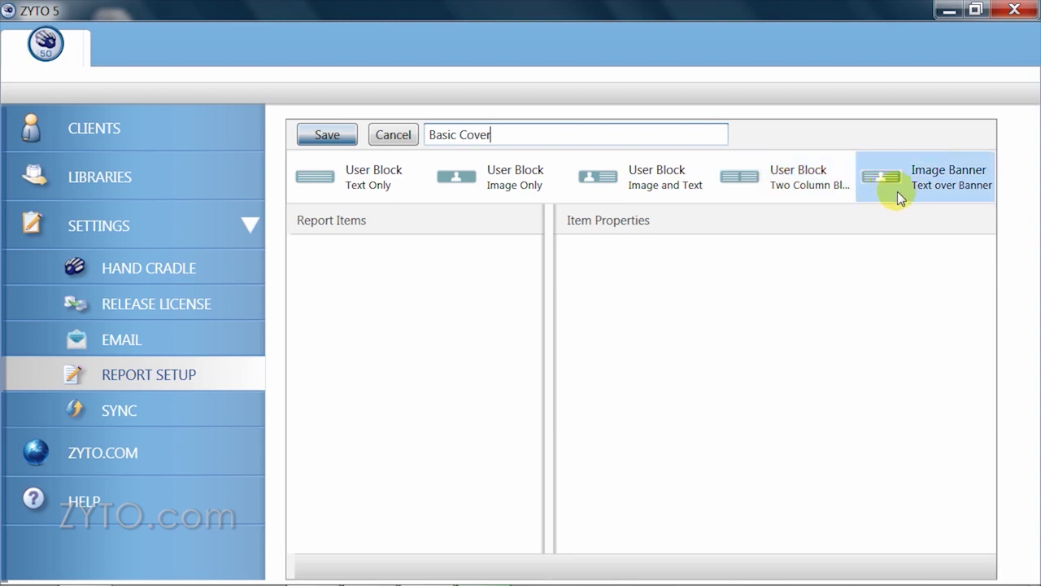
- Add two Image Banner items to the Basic Cover report block and select the first one
left_click(949, 183)
left_click_drag(949, 187, 482, 315)
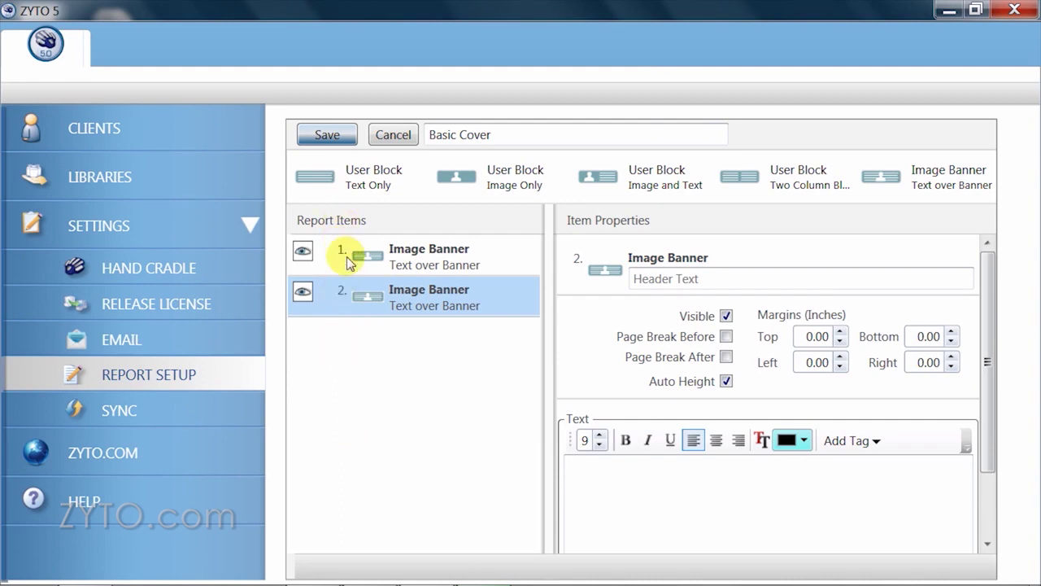
left_click(368, 257)
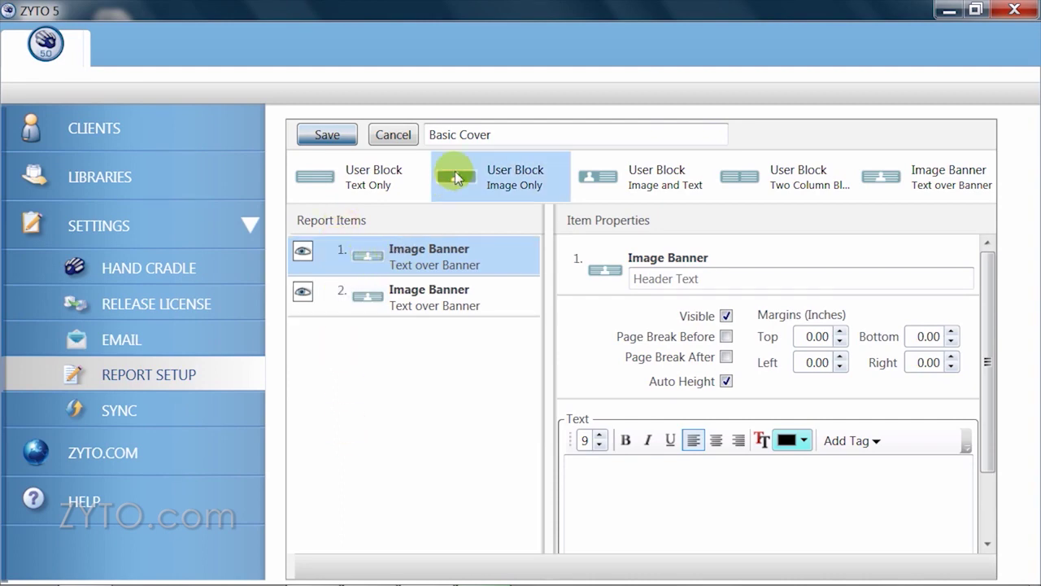
- Add an Image Only user block and reorder the report items so it sits above both image banners
left_click_drag(457, 178, 389, 348)
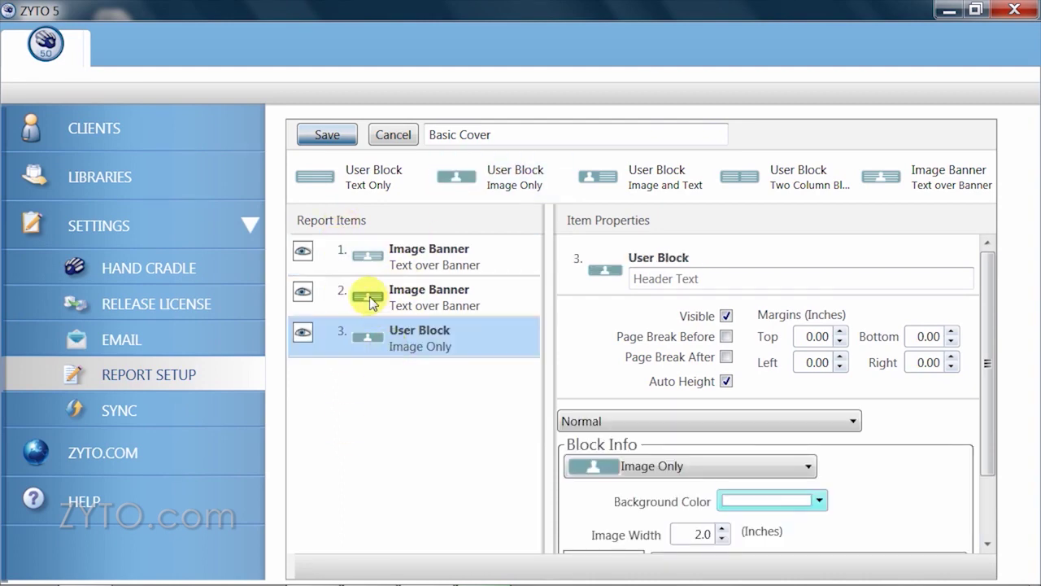
left_click_drag(370, 299, 373, 366)
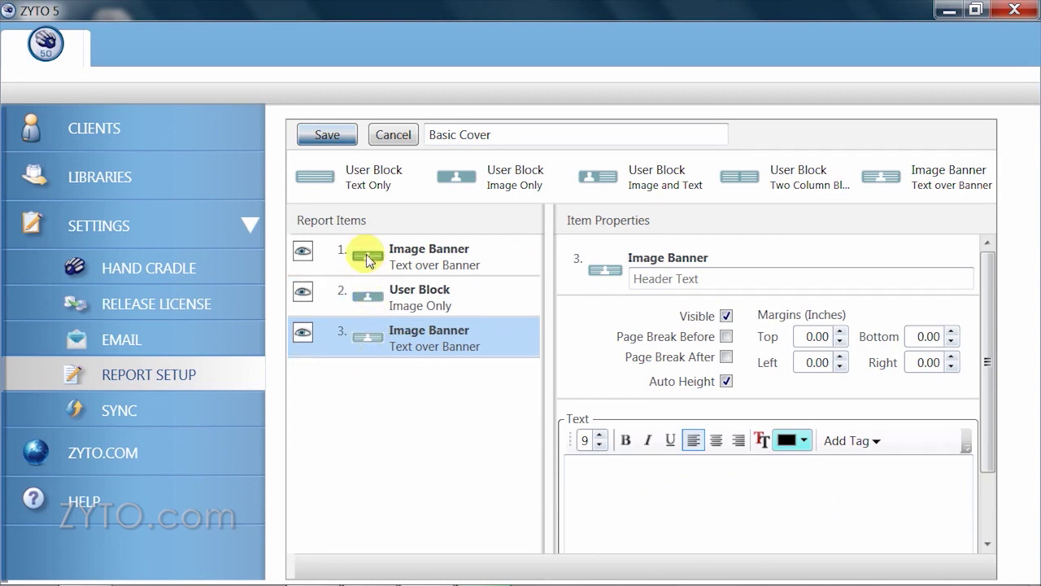
left_click_drag(366, 255, 375, 320)
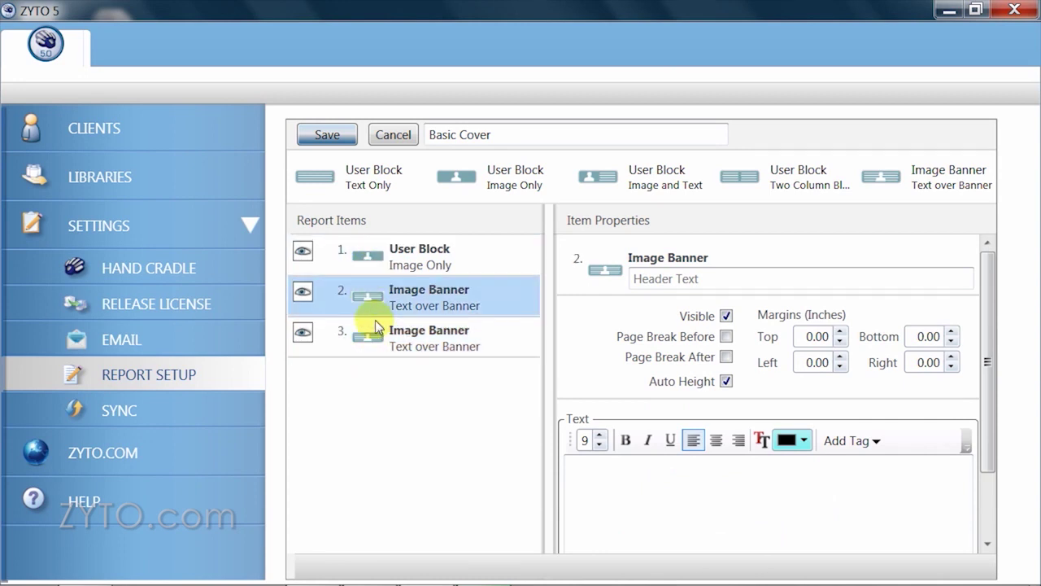
- Delete the Image Only user block and the second Image Banner from the report items
left_click(360, 258)
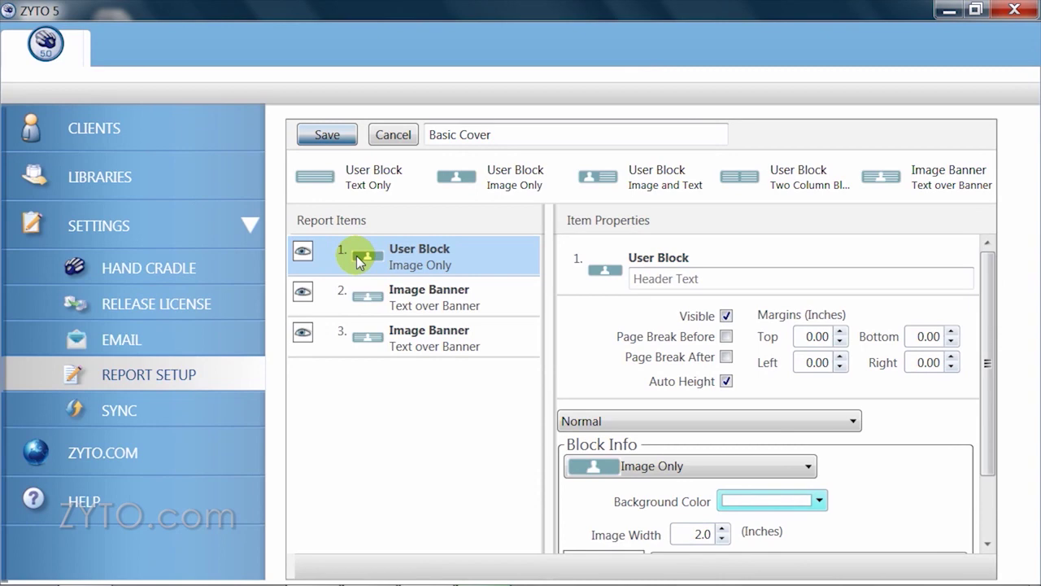
key("Delete")
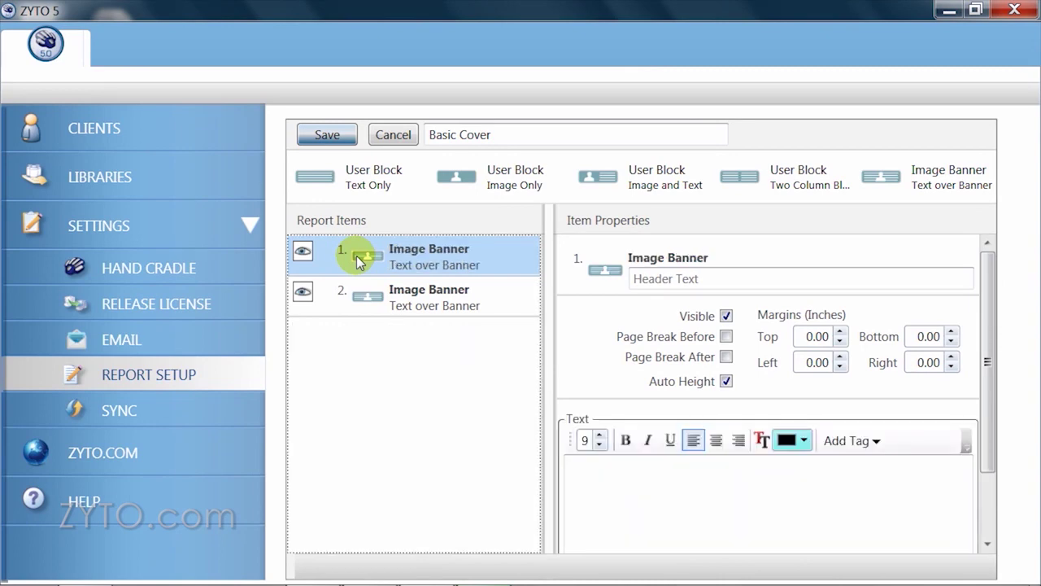
left_click(364, 303)
key("Delete")
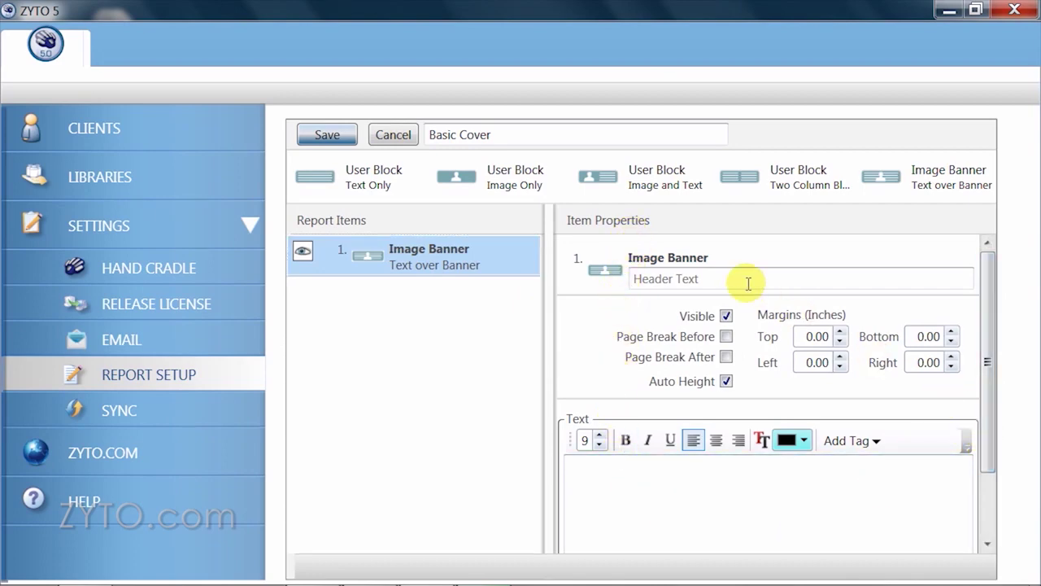
- Set the Image Banner's header text to Logo and save the report block
left_click(724, 280)
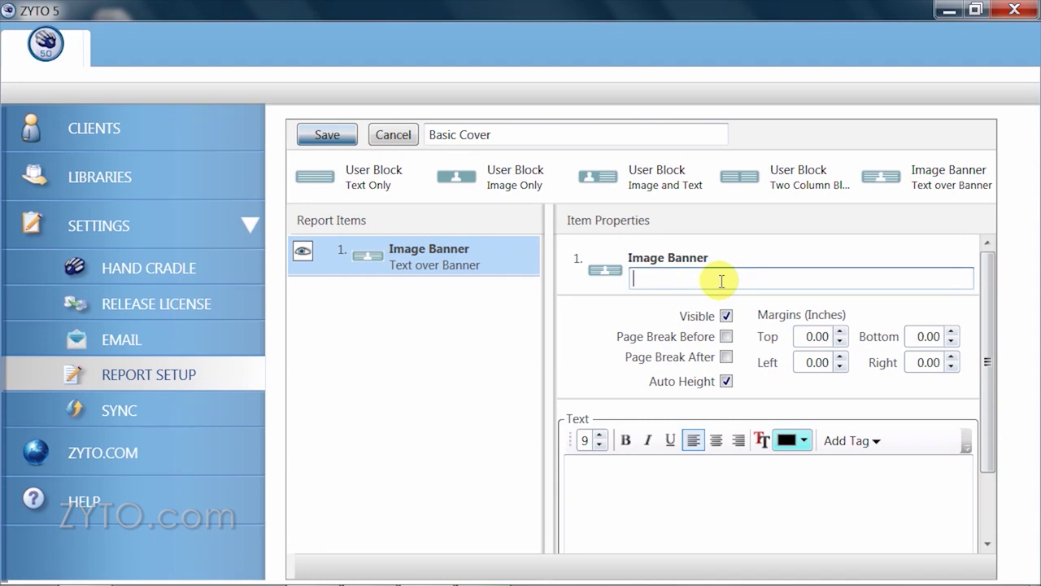
type("Logo")
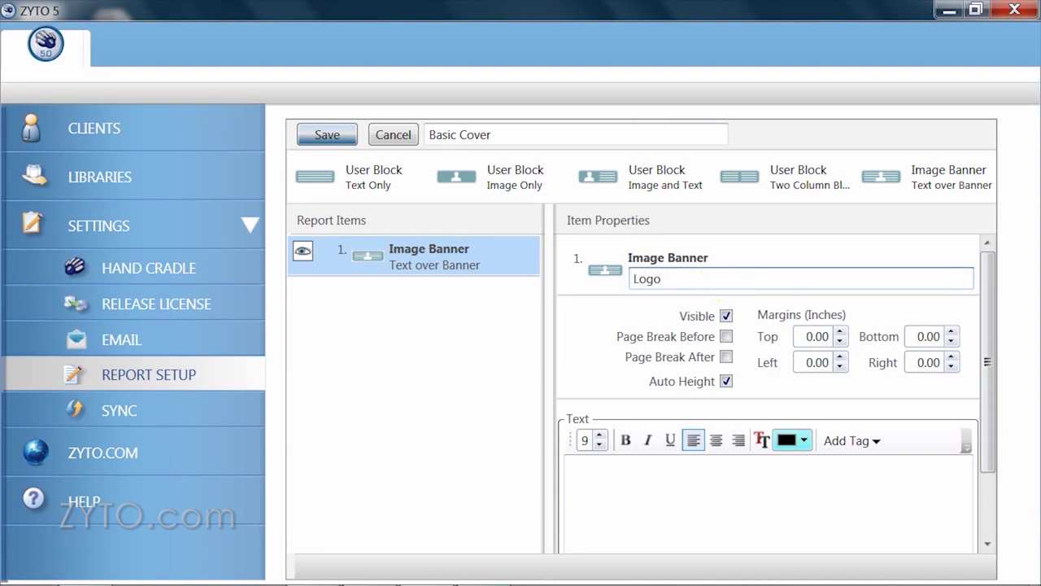
left_click(329, 135)
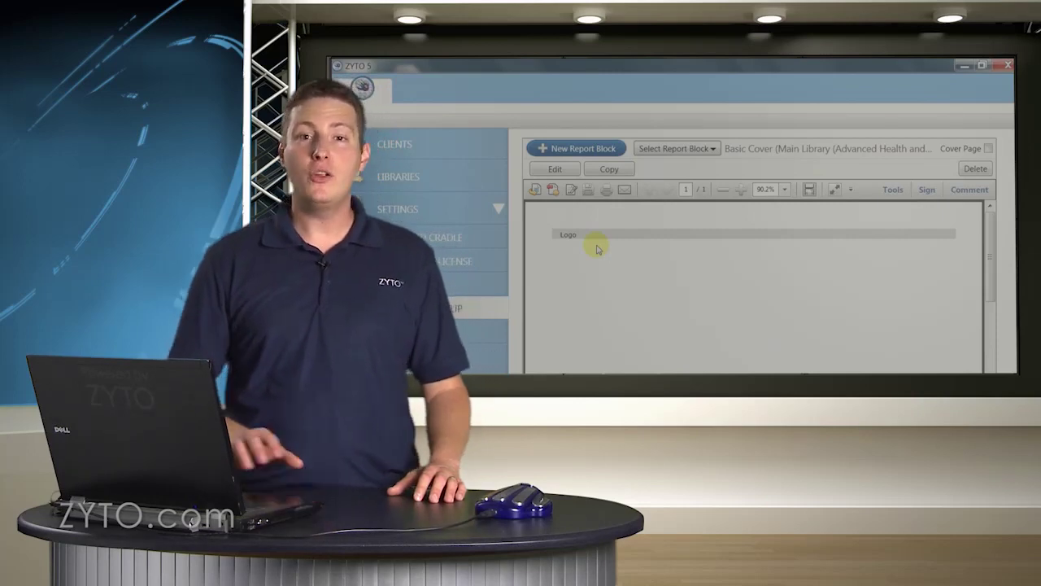
- Reopen the Basic Cover report block for editing and clear the Image Banner's header text
left_click(572, 194)
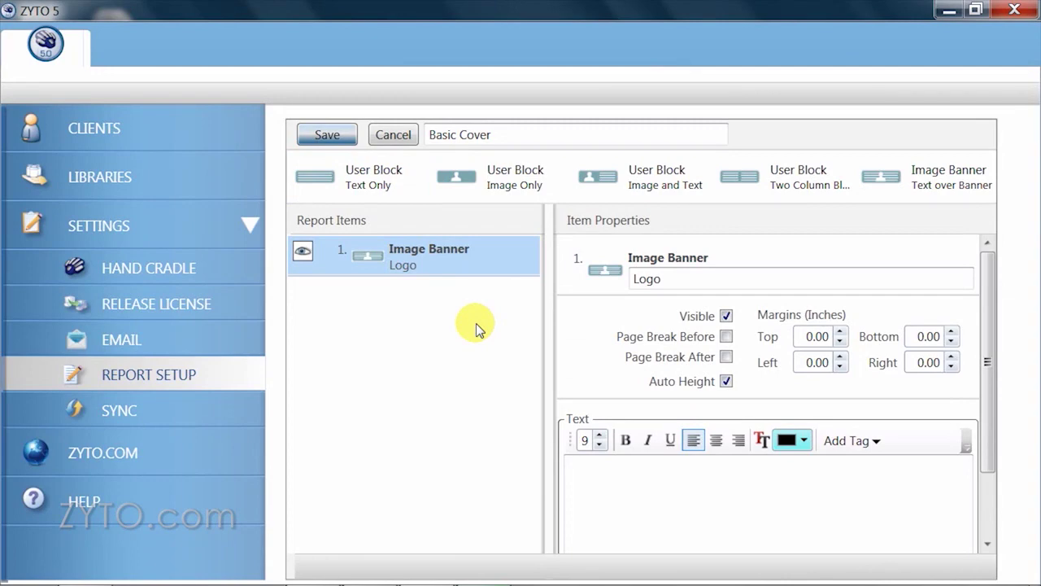
double_click(639, 287)
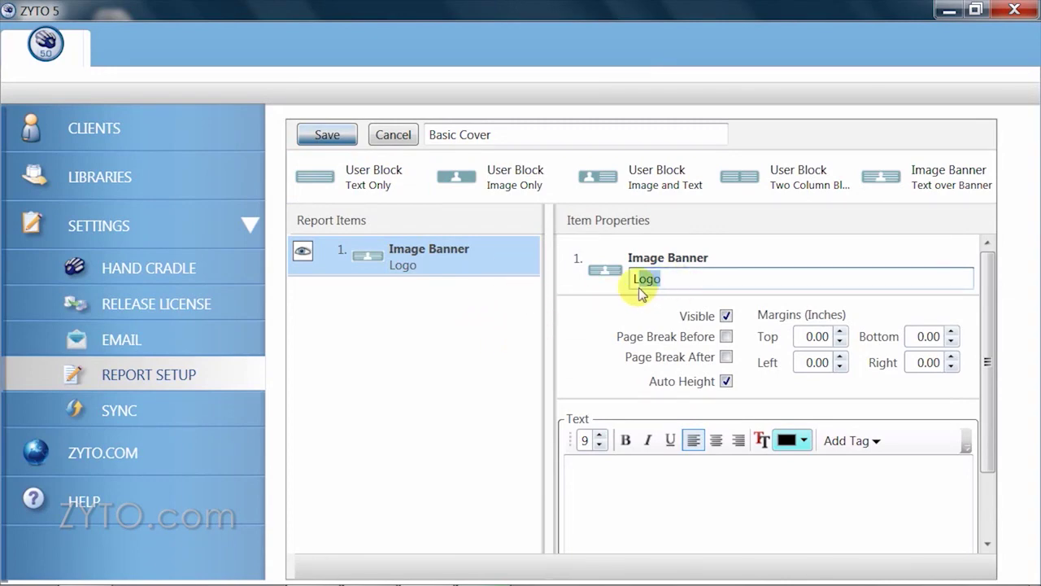
key("BackSpace")
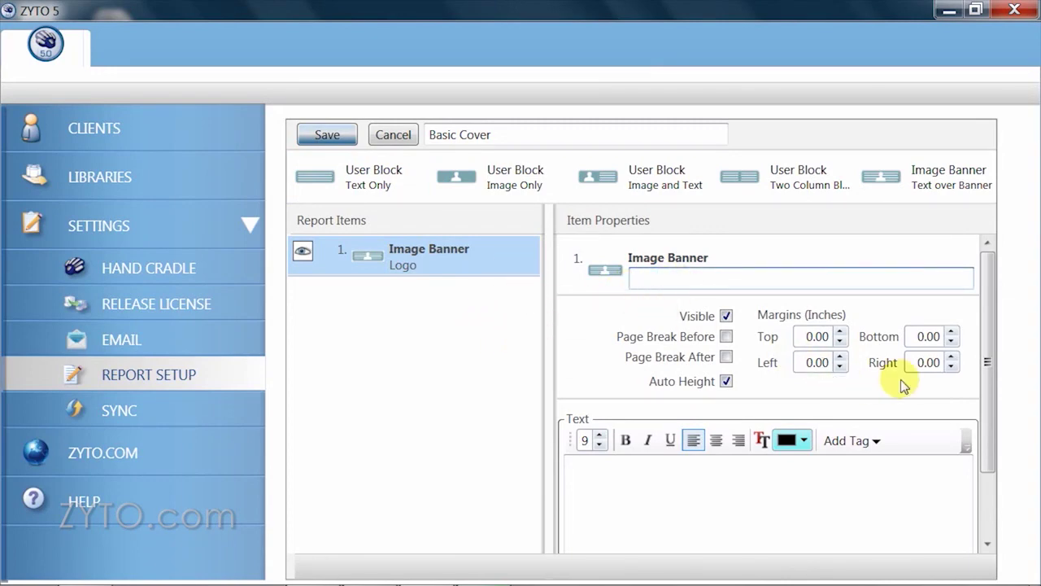
- Set the Image Banner's image to the new image file header-5 from the Desktop
left_click_drag(994, 356, 988, 458)
left_click(843, 487)
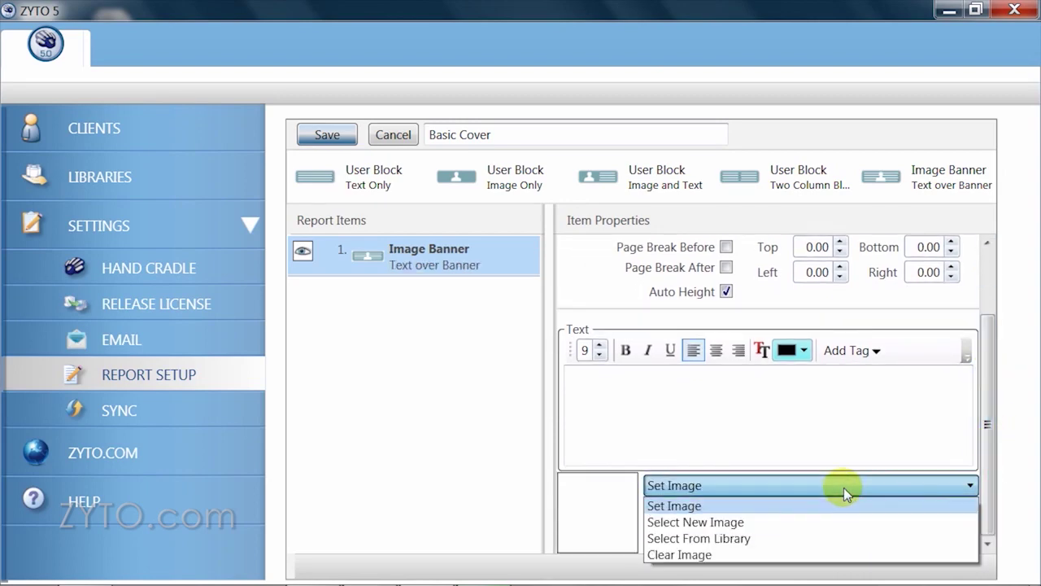
left_click(714, 525)
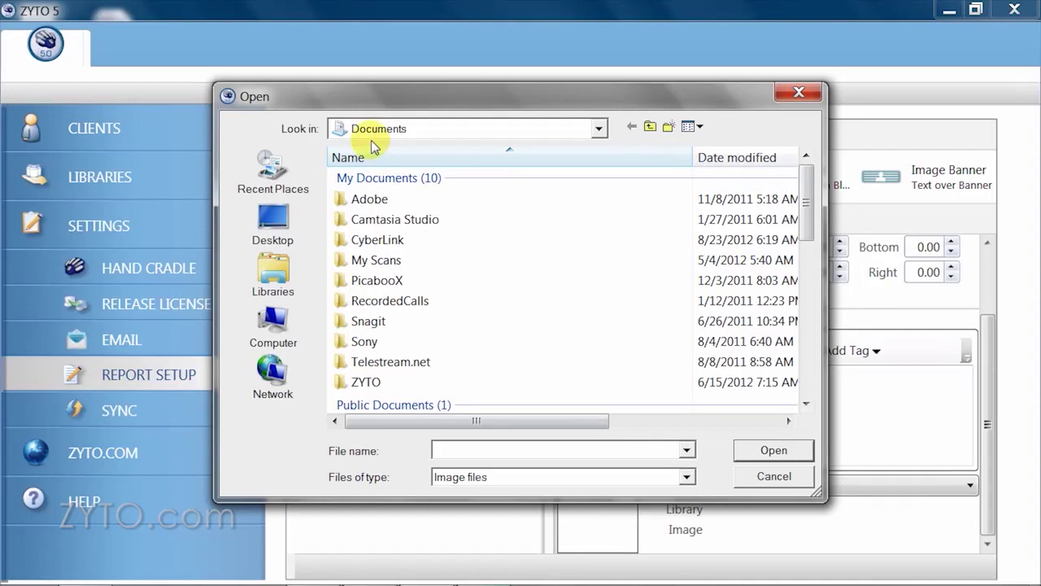
left_click(288, 230)
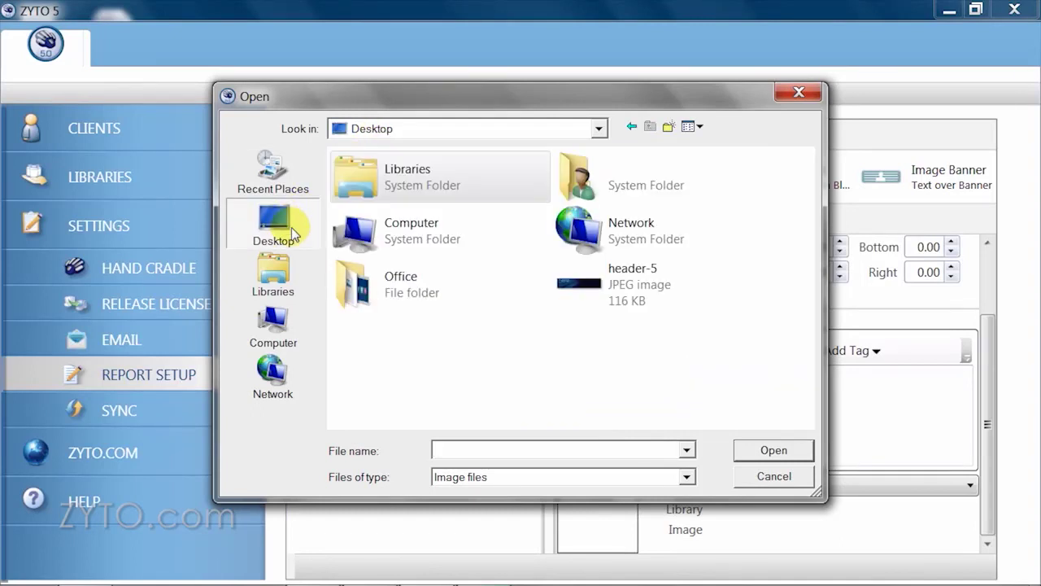
left_click(594, 296)
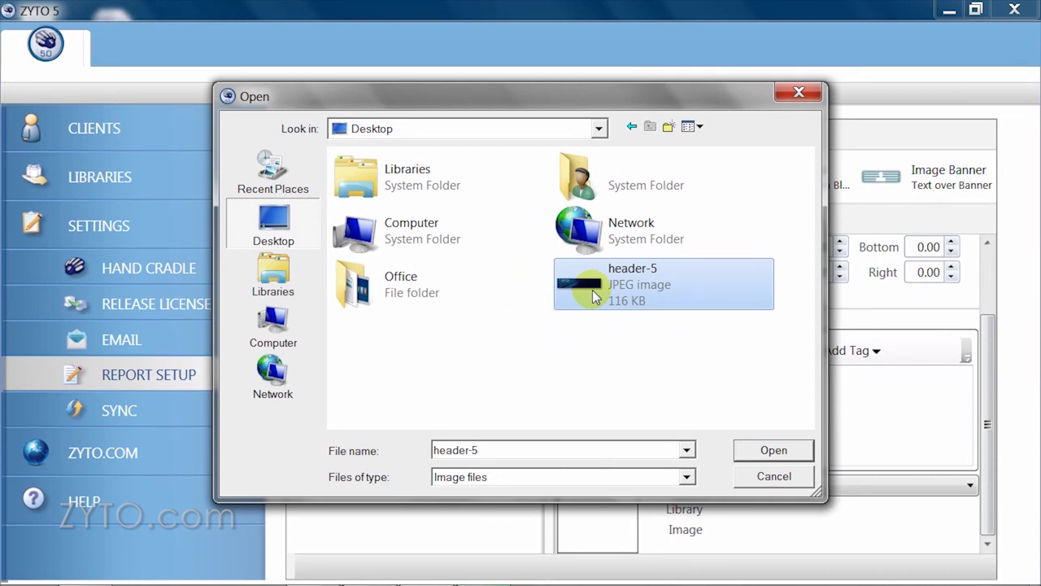
left_click(780, 452)
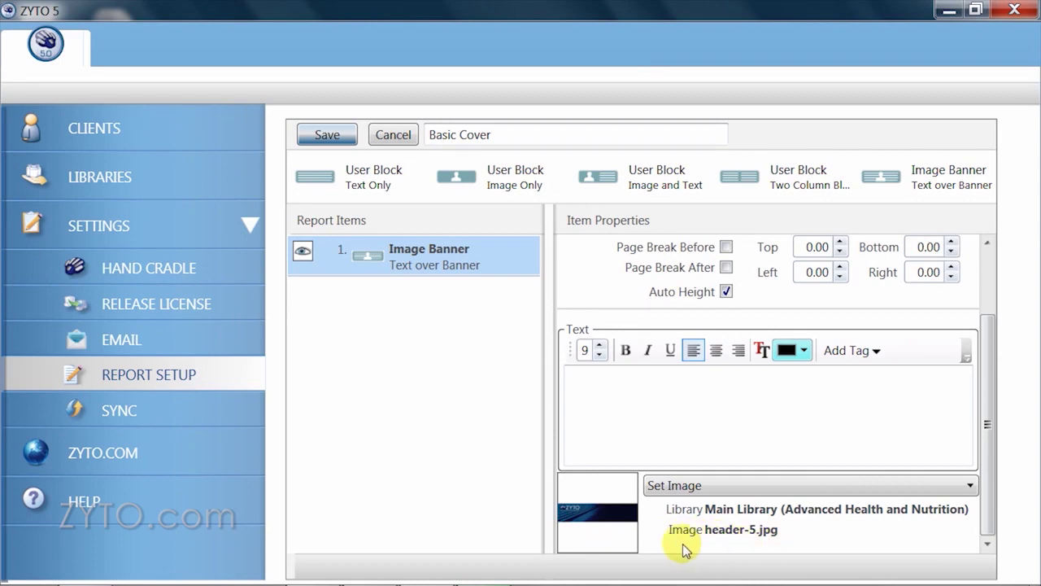
- Replace the Image Banner's image with heart section.jpg from the ZYTO library
left_click(970, 486)
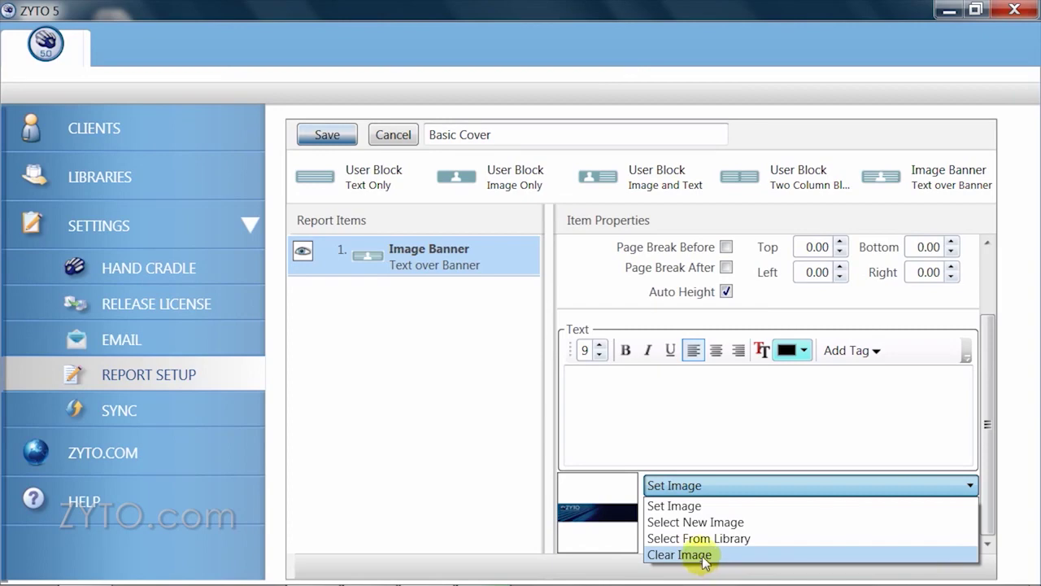
left_click(740, 539)
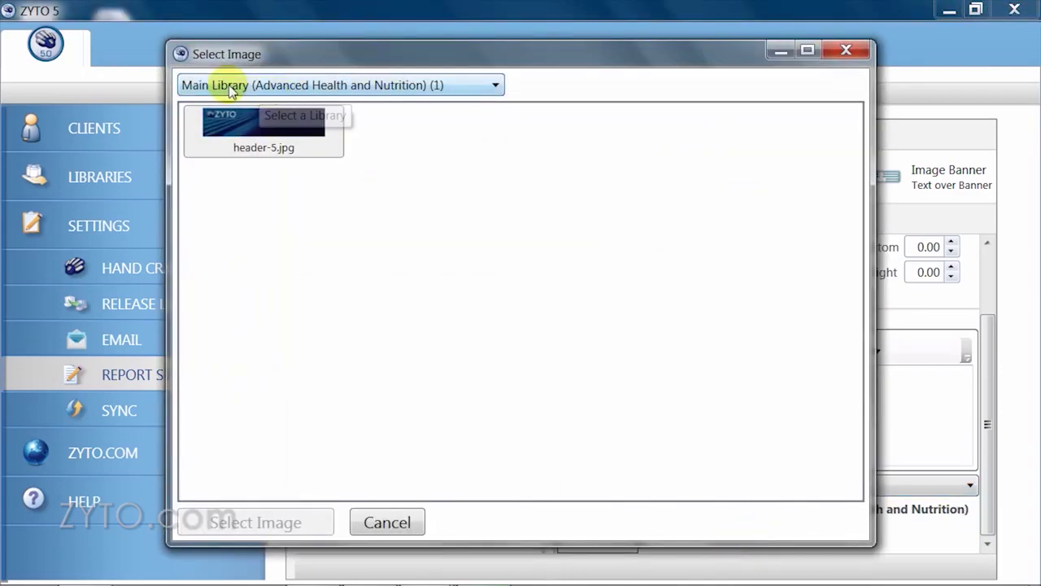
left_click(494, 84)
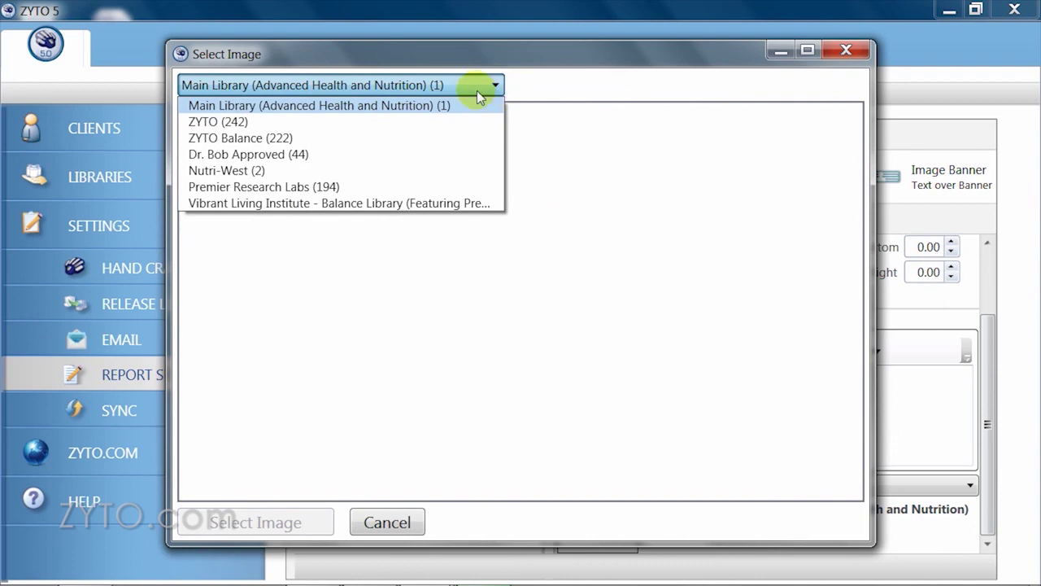
left_click(233, 121)
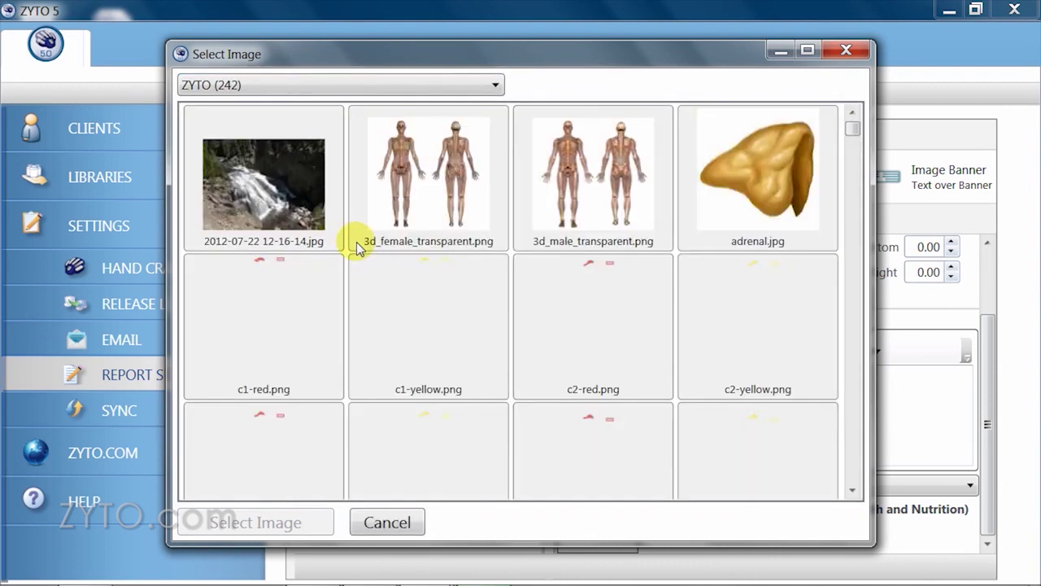
left_click_drag(850, 132, 853, 163)
left_click(455, 317)
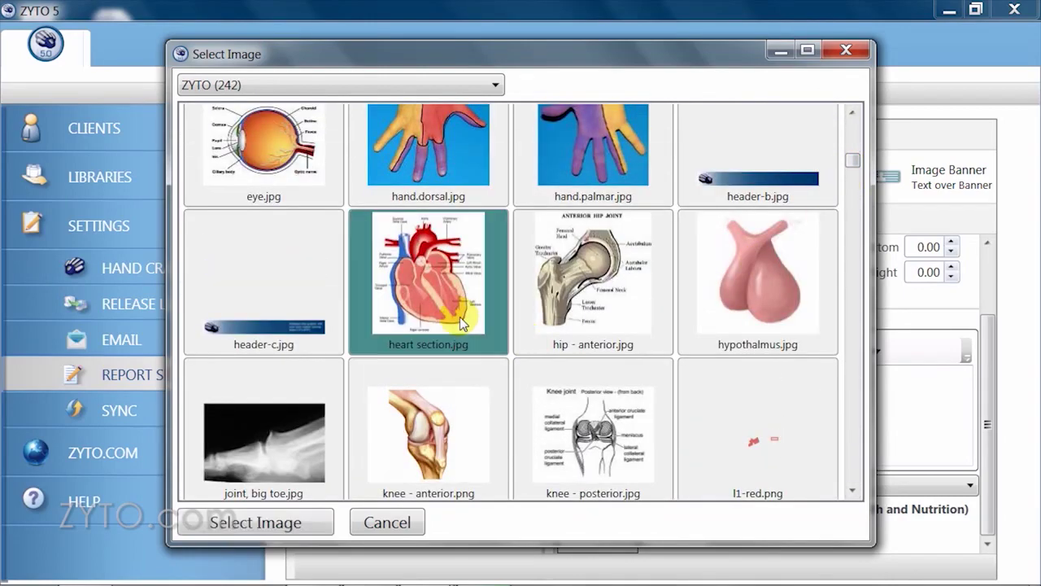
left_click(325, 521)
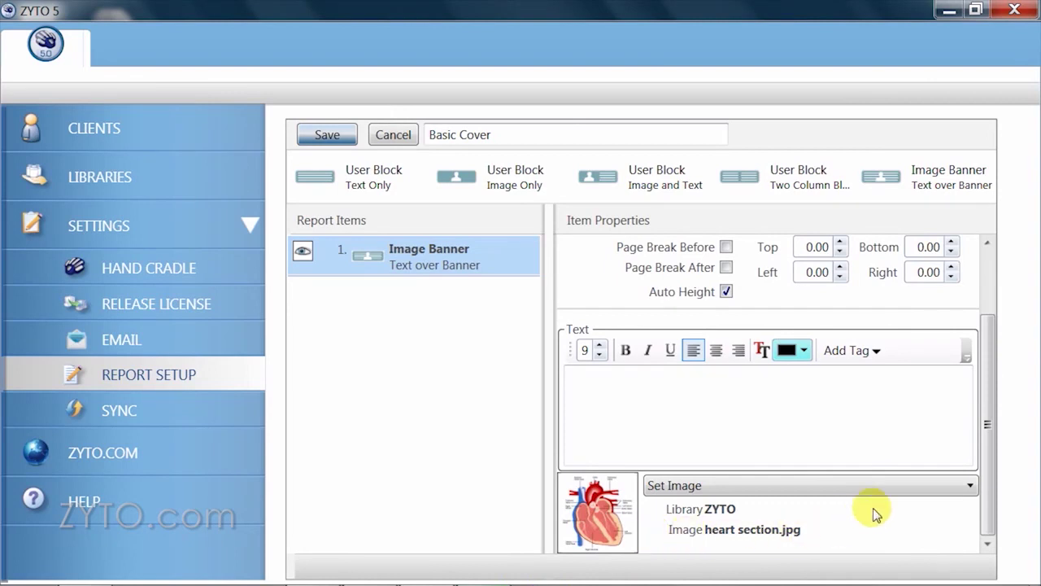
- Clear the Image Banner's heart image and set the new image file header-5.jpg in its place
left_click(890, 488)
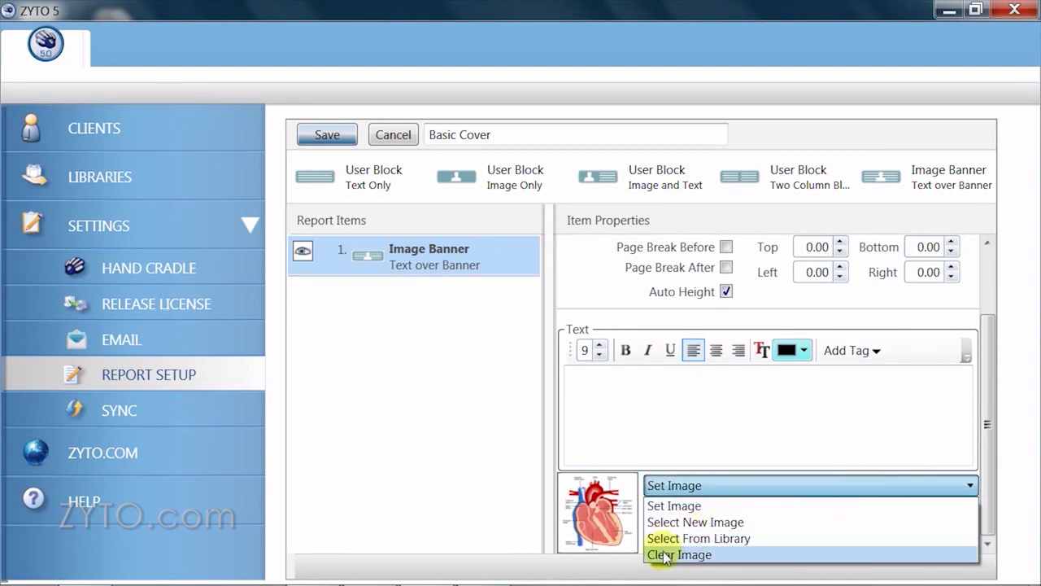
left_click(666, 554)
left_click(761, 489)
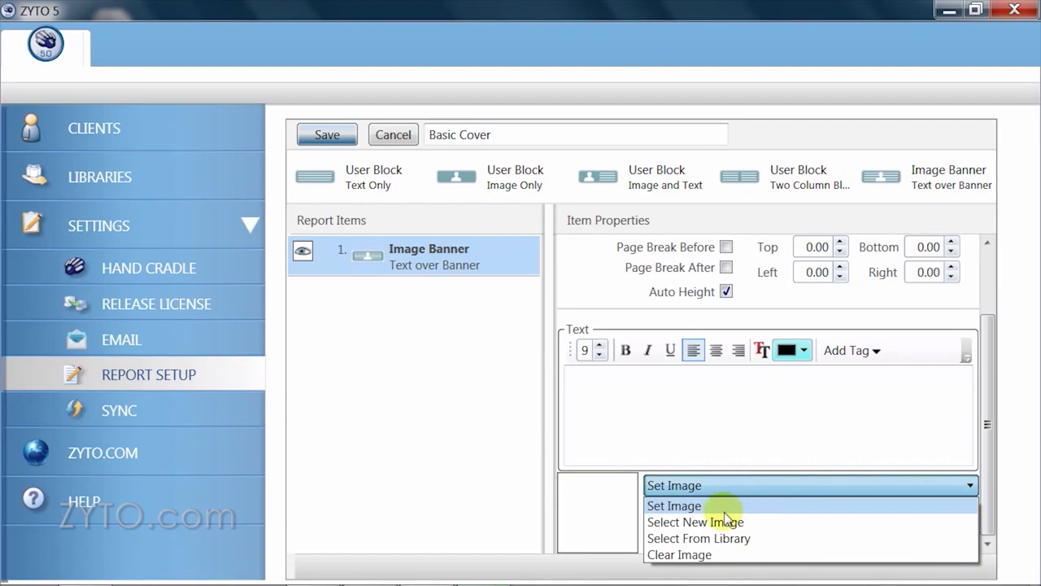
left_click(723, 523)
double_click(596, 298)
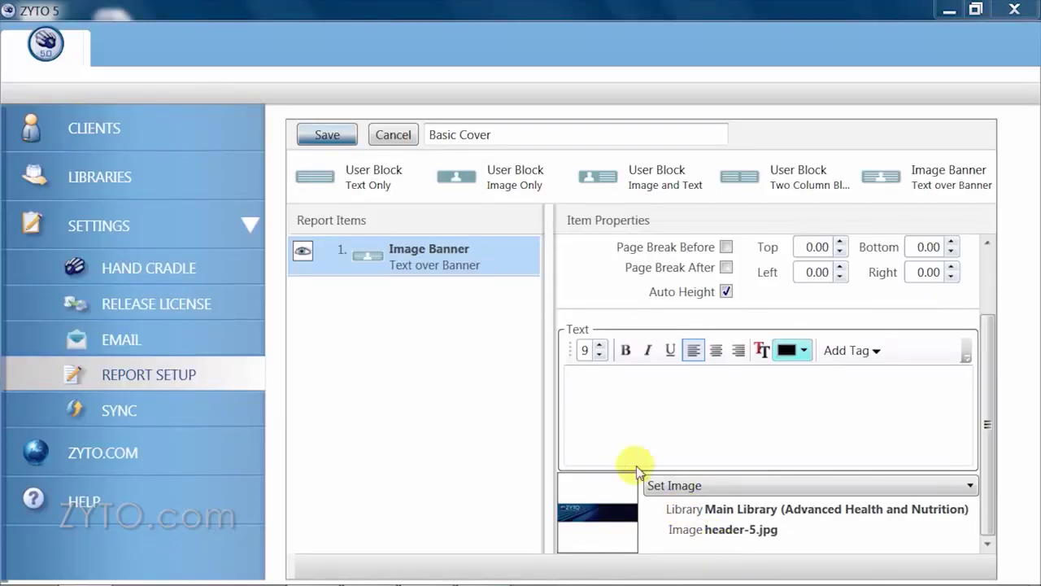
- Enter the company name and postal address as the Image Banner's text, formatted as size 10, bold, right-aligned and white
left_click(579, 382)
type("ZYTO 387 South 520 West, Suite 200 Lindon, Utah 84042, U.S.A.")
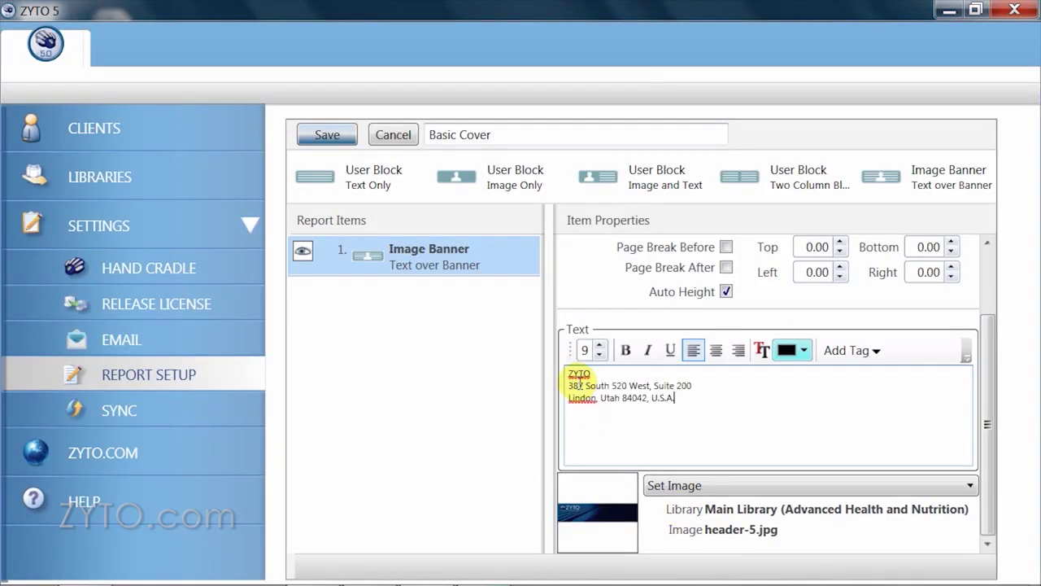
left_click(599, 346)
left_click(632, 350)
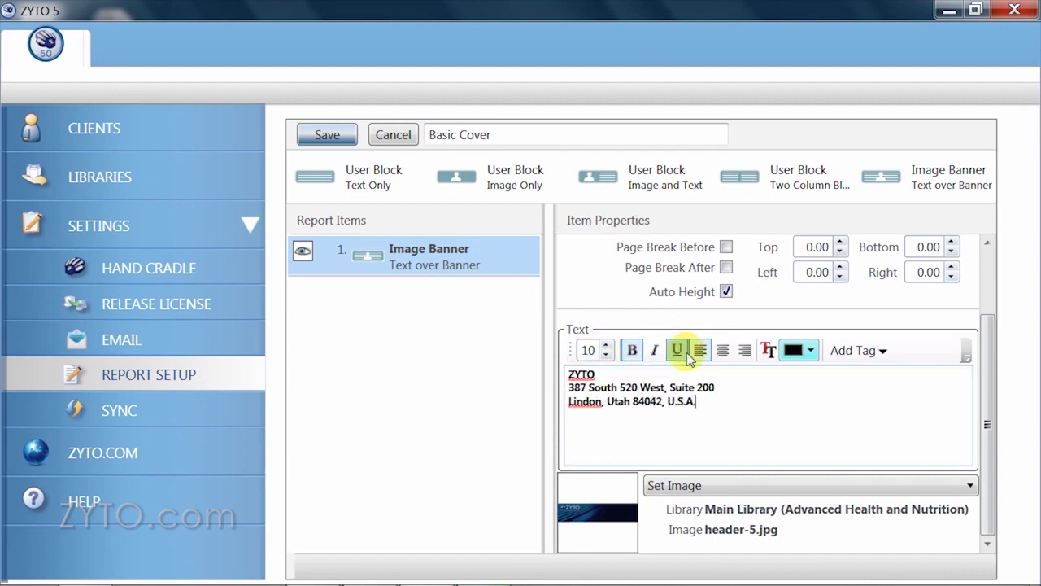
left_click(745, 350)
left_click(812, 355)
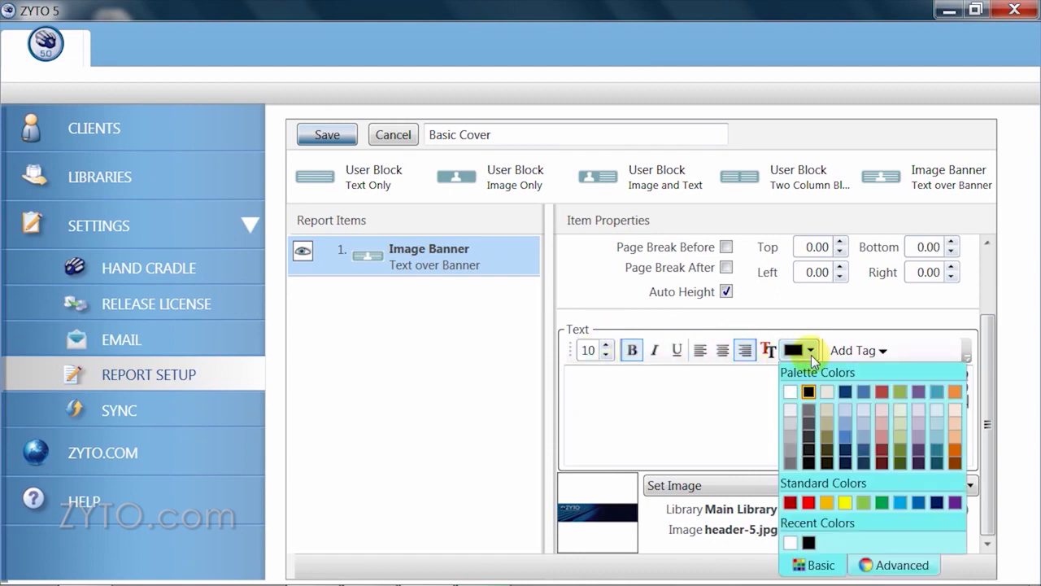
left_click(798, 391)
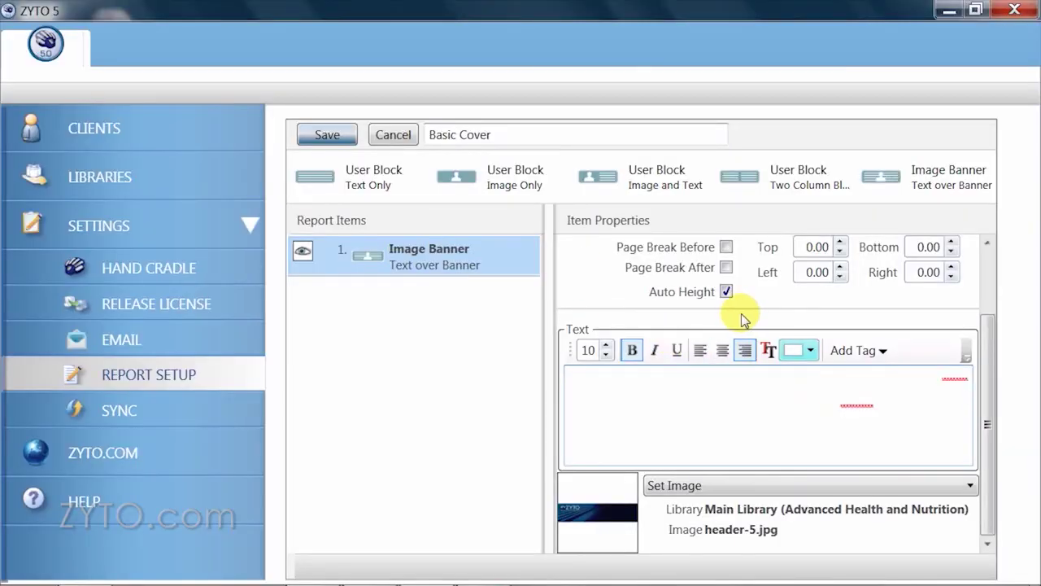
- Add a Text Only user block containing the Client Name tag below the banner and save the report block
left_click(358, 179)
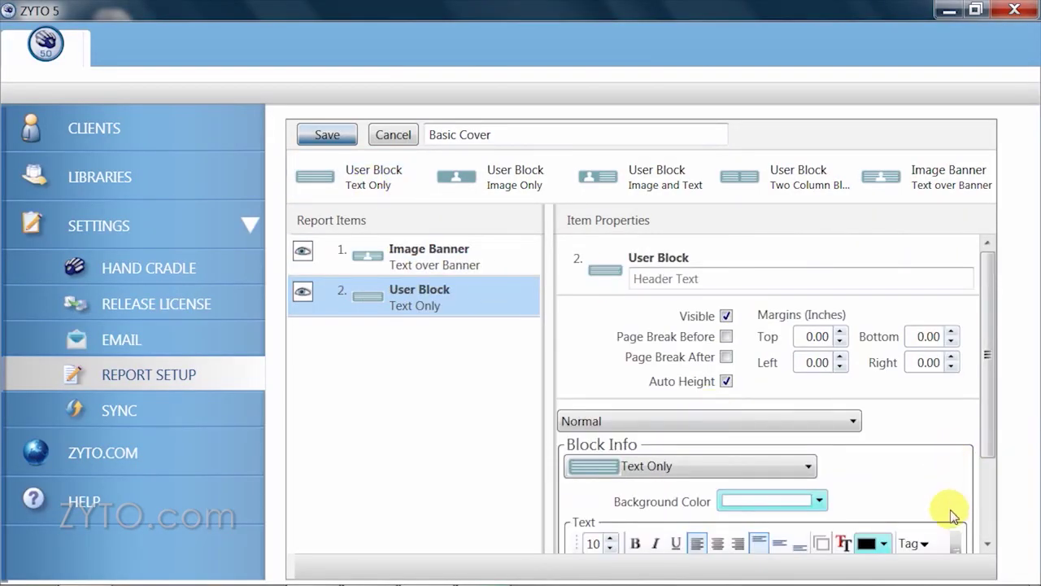
left_click(922, 545)
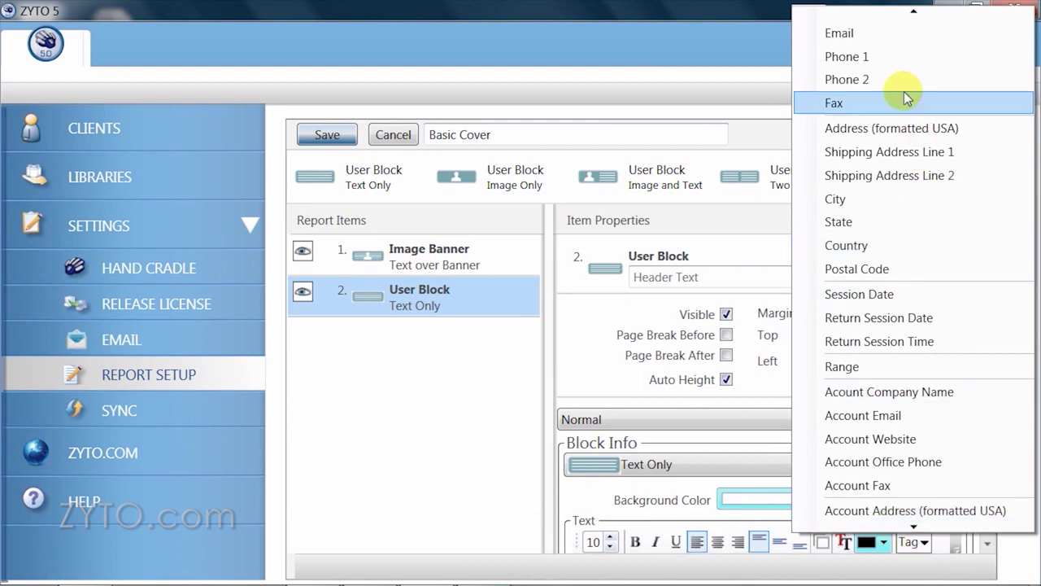
left_click(885, 34)
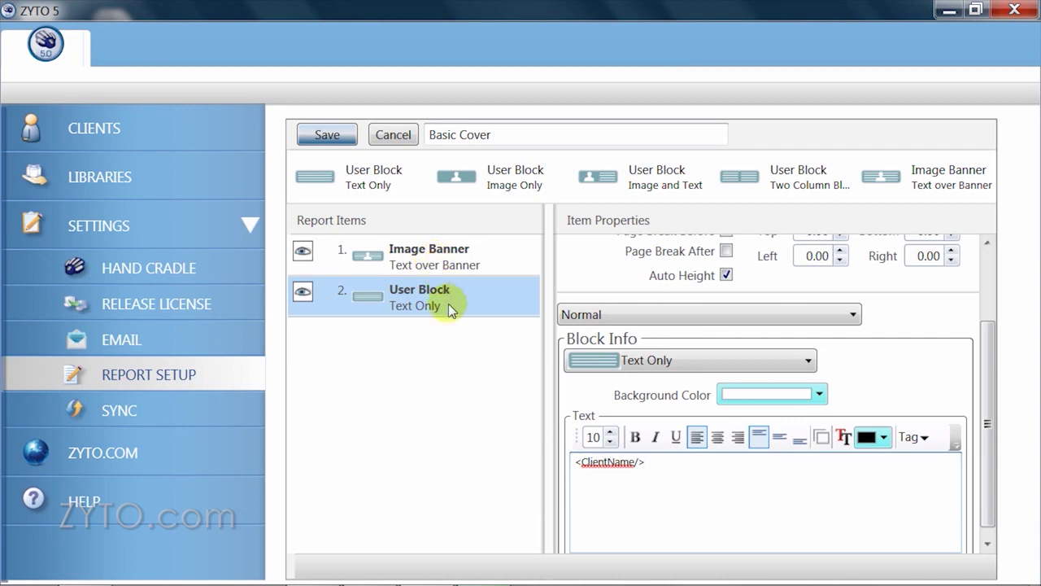
left_click(924, 439)
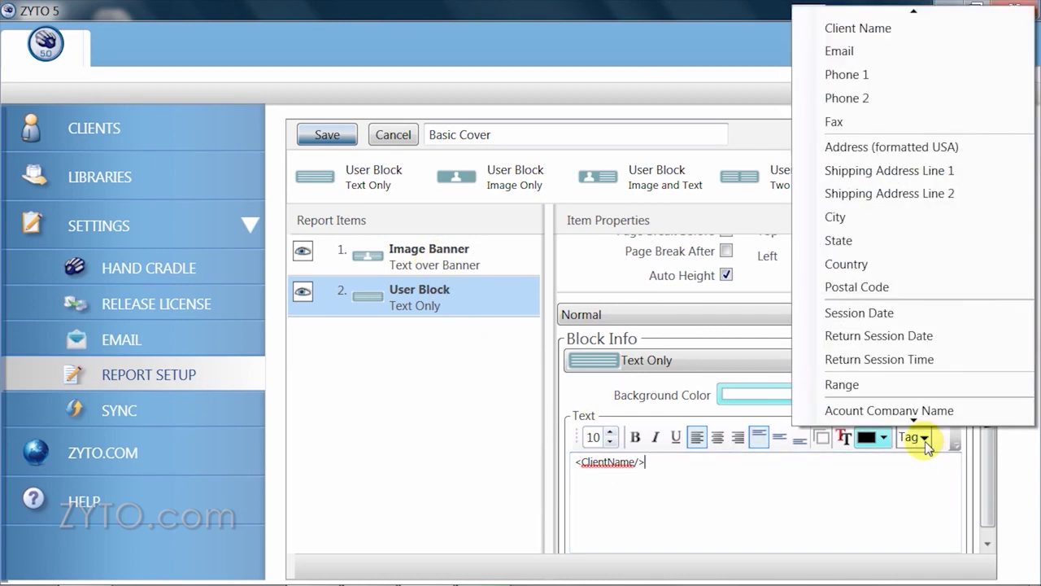
scroll(930, 424, "down", 1)
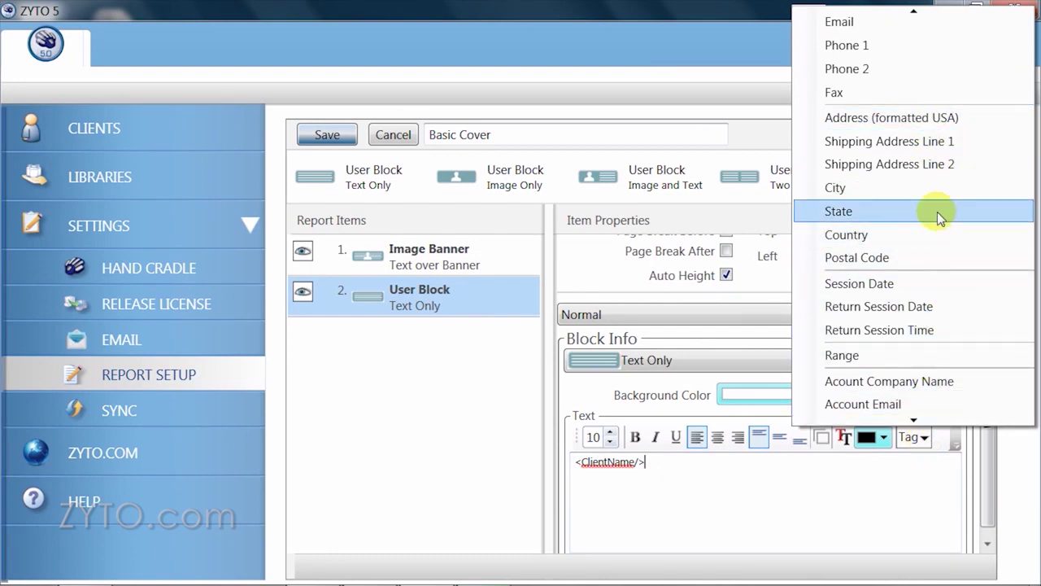
left_click(923, 492)
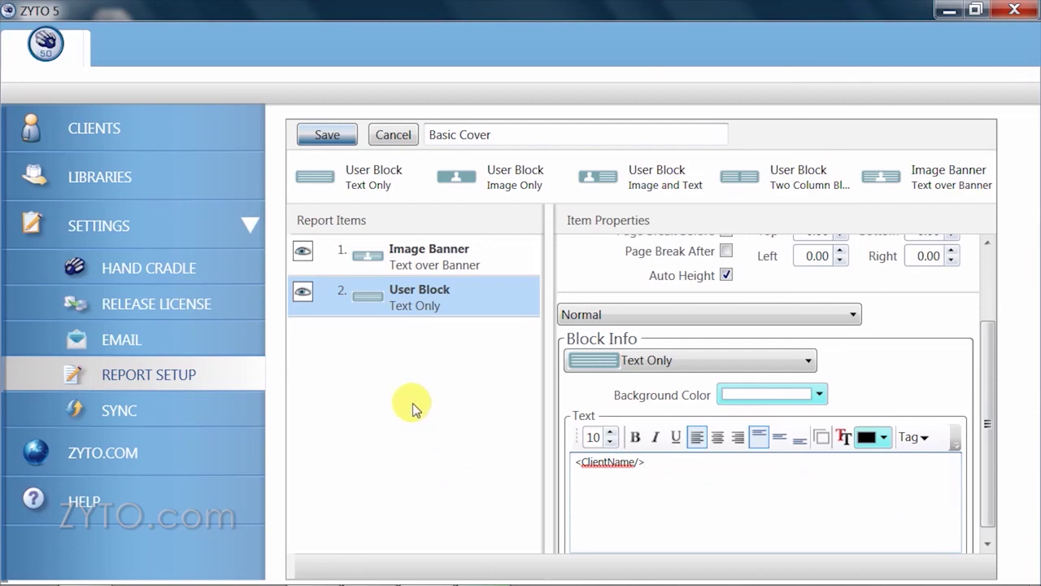
left_click(328, 136)
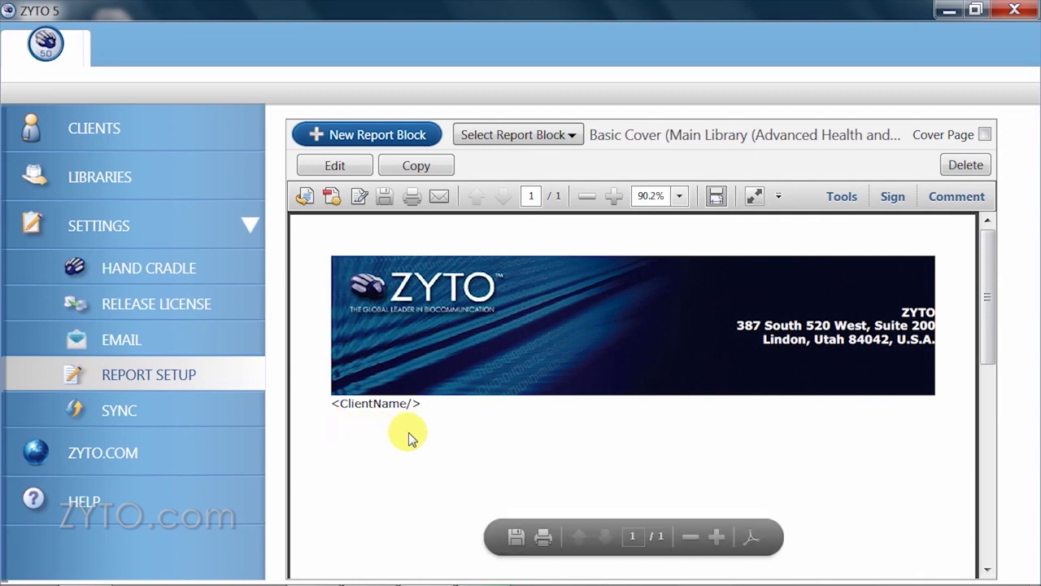
- Reopen Basic Cover for editing, increase the top margin of the Text Only user block and save
left_click(356, 169)
left_click(420, 309)
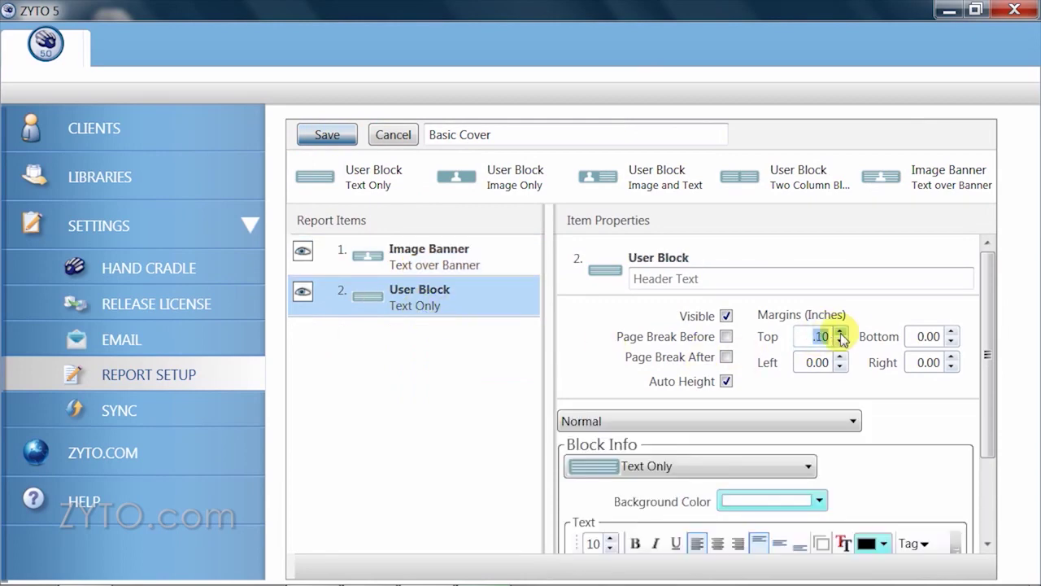
left_click(326, 138)
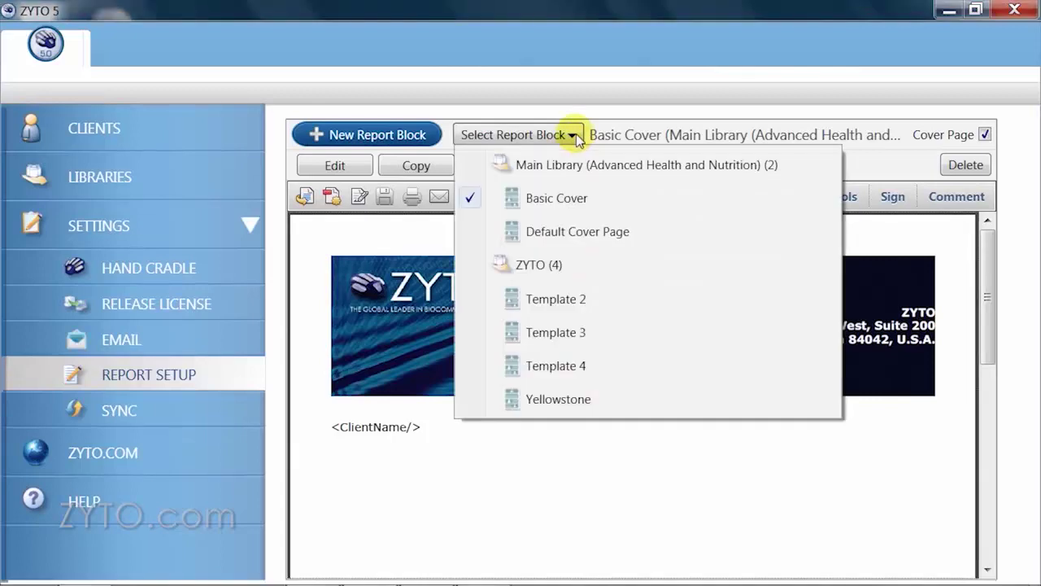
- Preview the ZYTO library's Template 2, and make a copy of Template 4 named Winter Specials
left_click(565, 299)
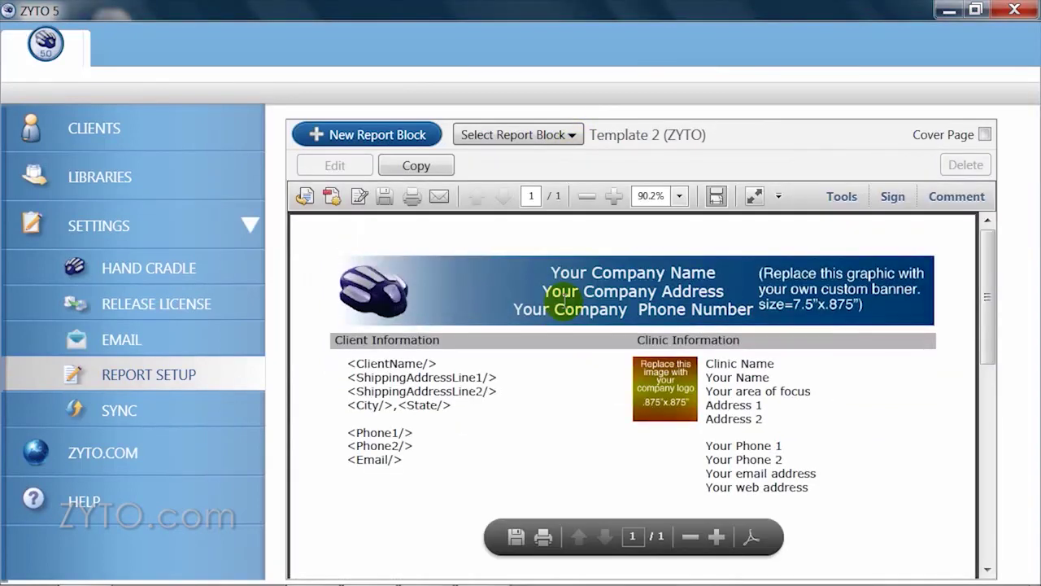
left_click(570, 136)
left_click(576, 362)
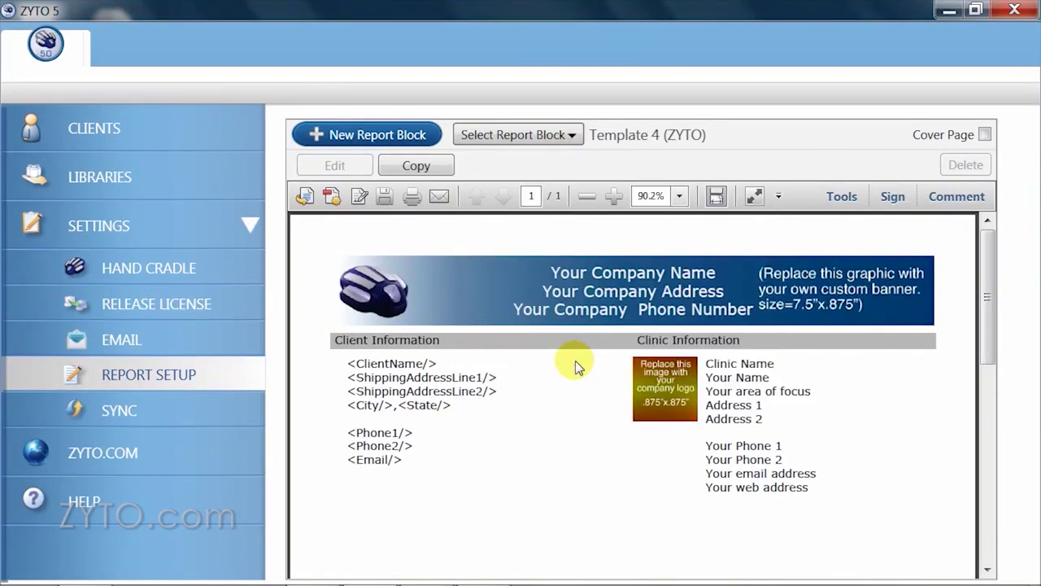
left_click_drag(987, 301, 994, 372)
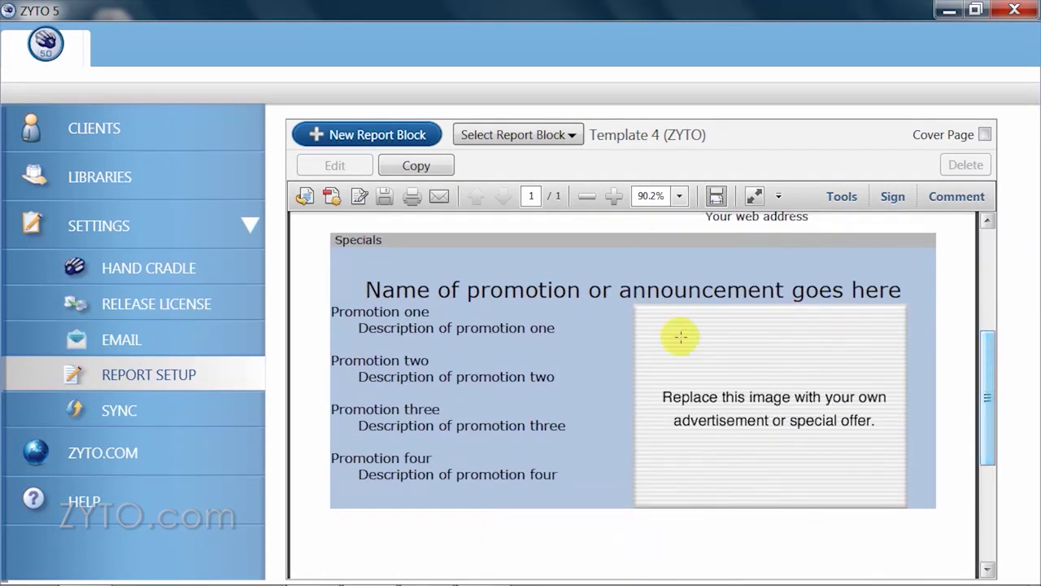
left_click(427, 172)
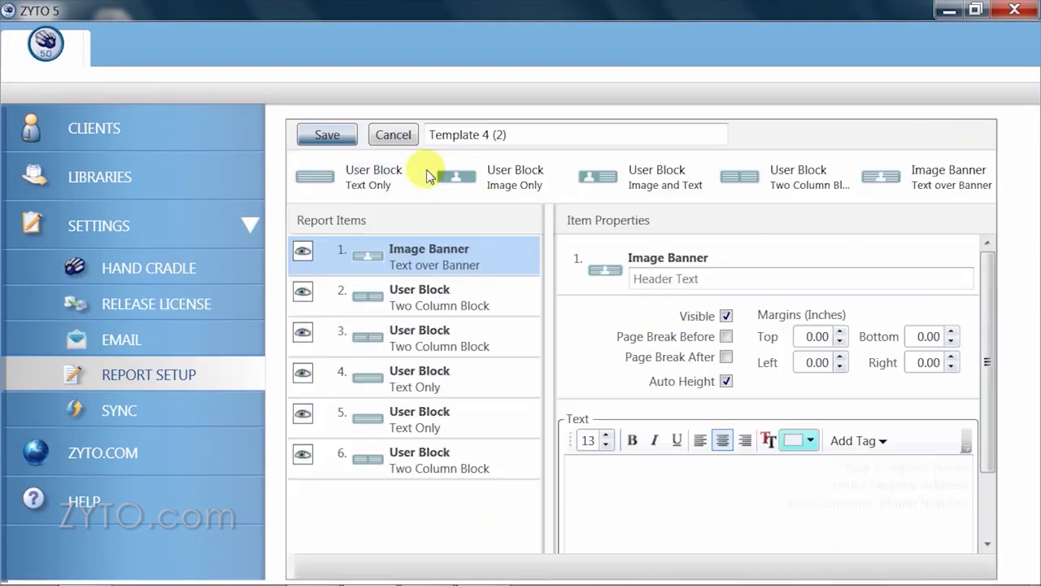
left_click_drag(520, 133, 393, 139)
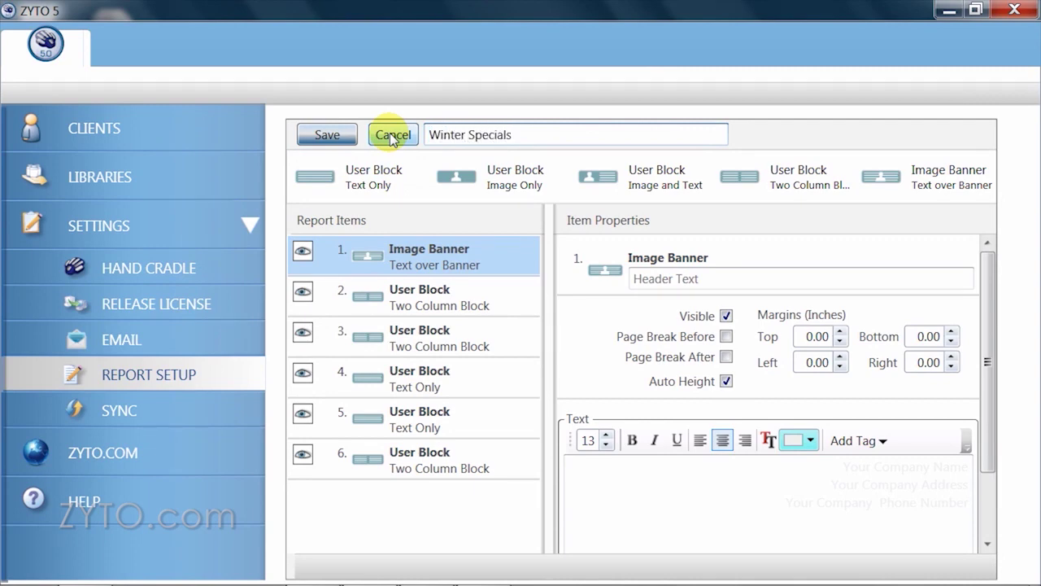
- Set the Winter Specials Image Banner to header-5.jpg from the Main Library and replace its placeholder text with the company name and address
left_click(379, 262)
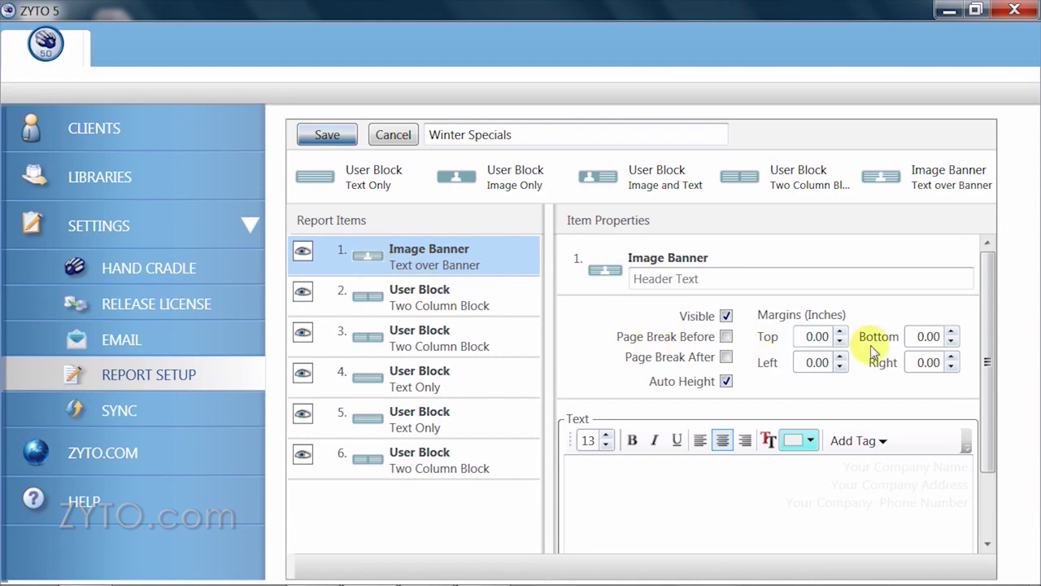
left_click_drag(989, 314, 991, 405)
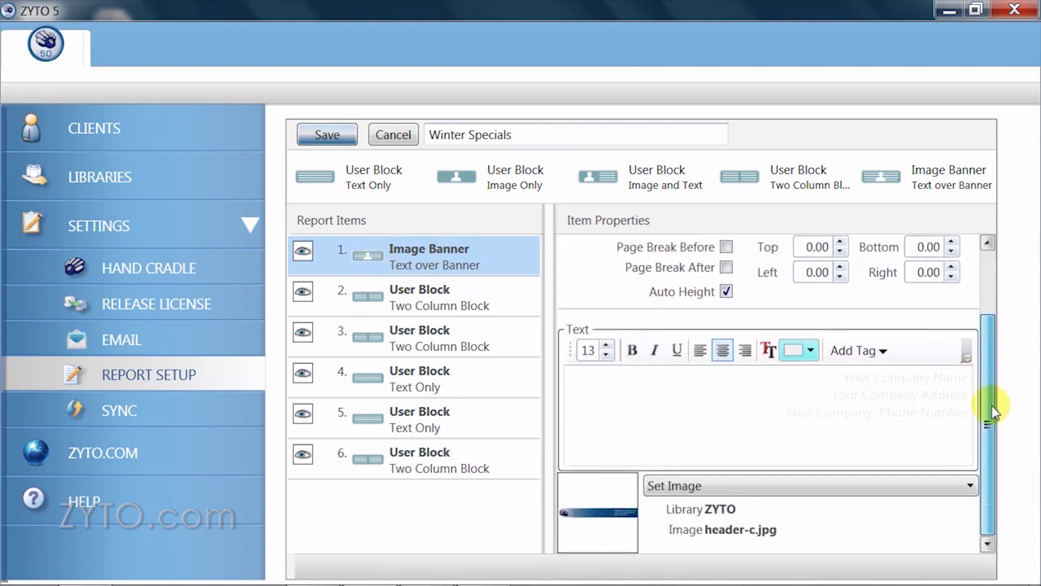
left_click(885, 486)
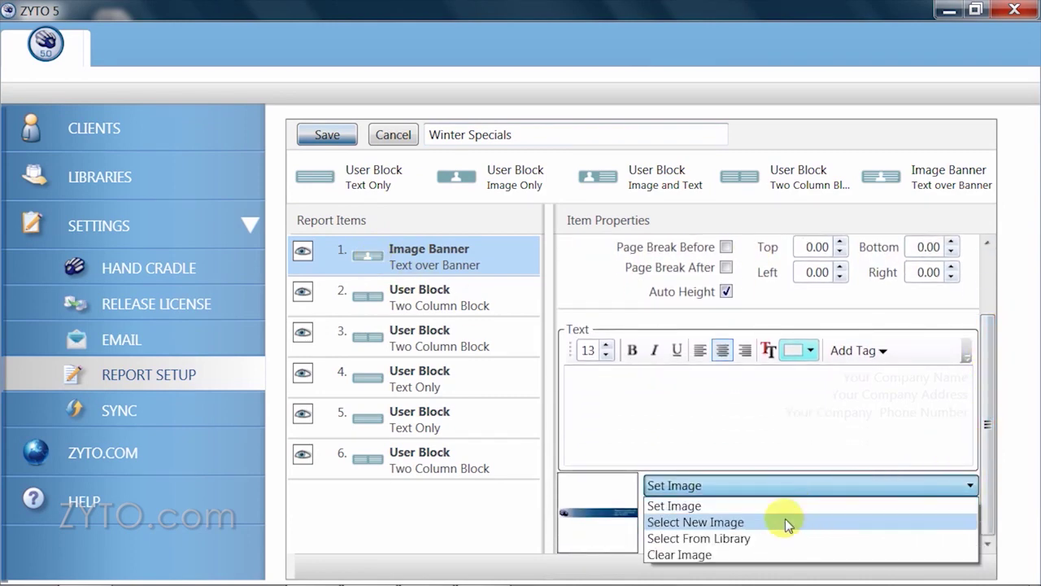
left_click(732, 537)
left_click(424, 221)
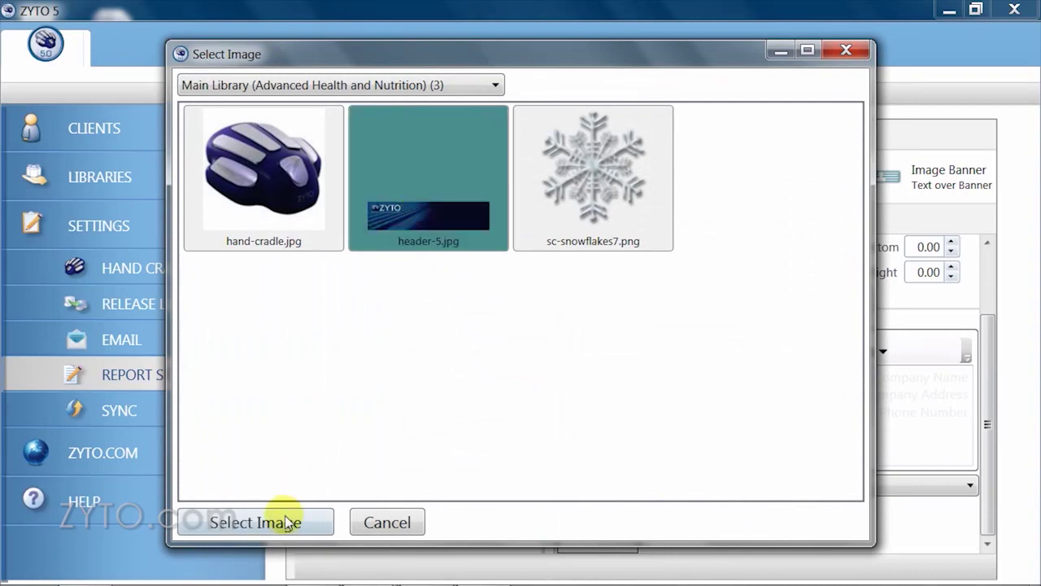
left_click(279, 519)
left_click_drag(783, 379, 979, 421)
key("ctrl+v")
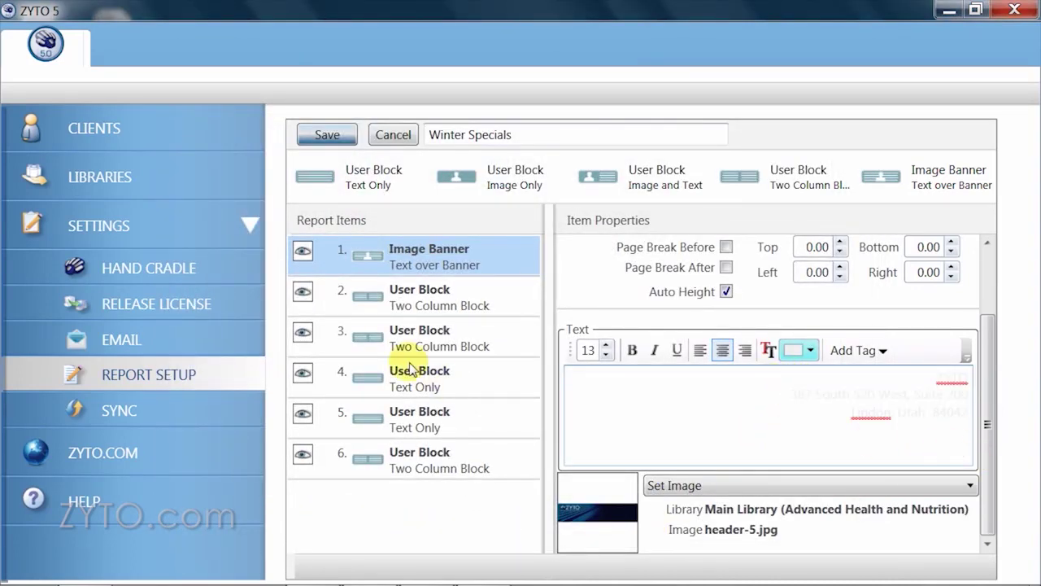
- In Column Two of report item 3, set the image to hand-cradle.jpg from the library and replace the placeholder text with the clinic's contact details
left_click(360, 300)
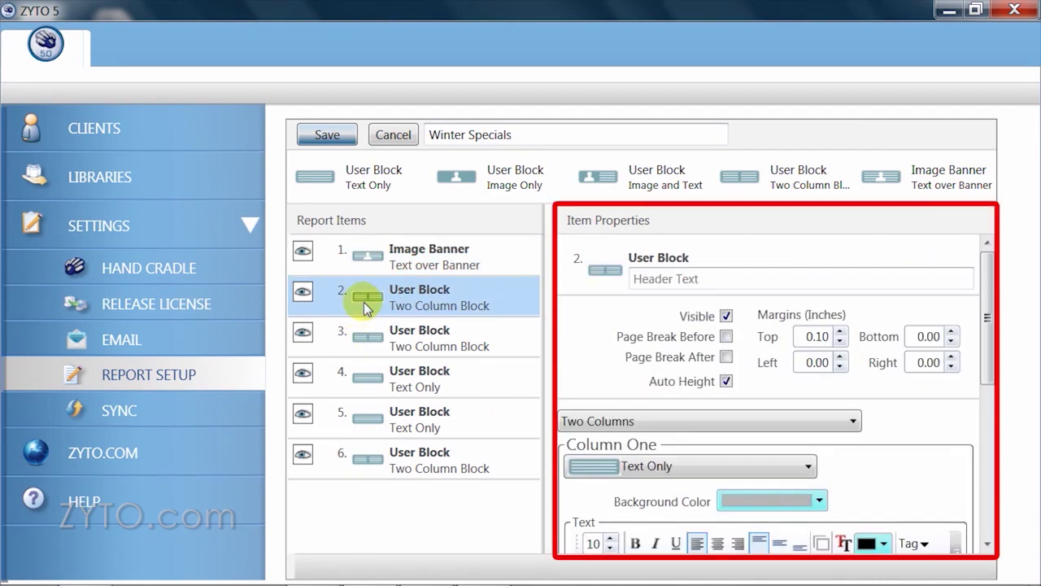
left_click_drag(985, 288, 1004, 429)
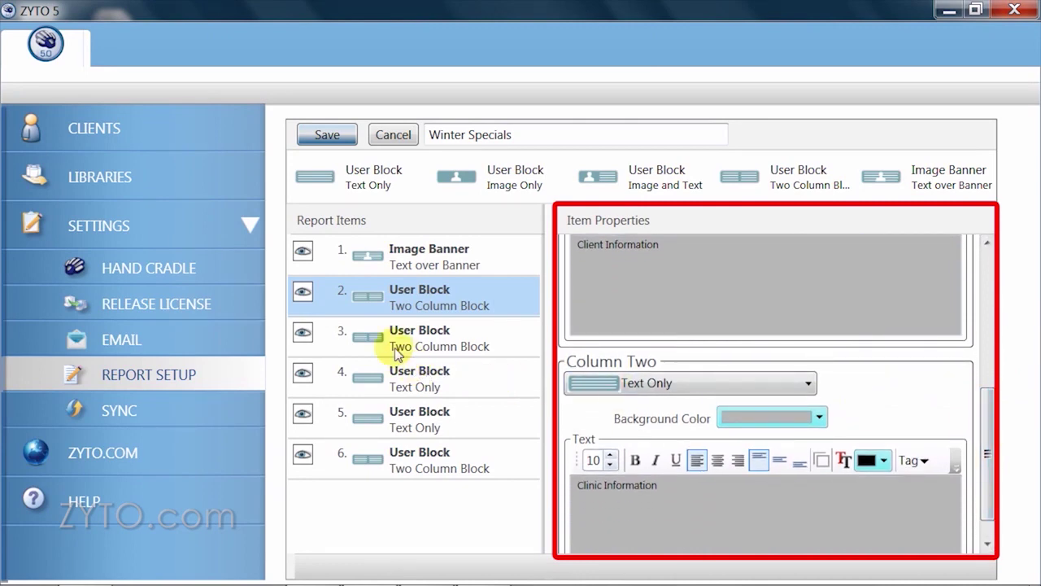
left_click(369, 339)
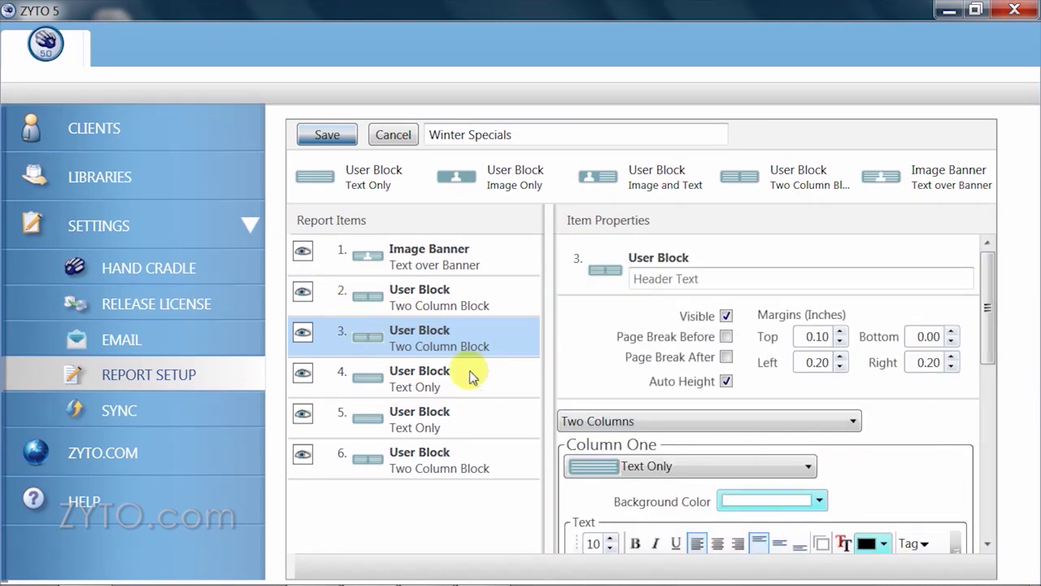
left_click_drag(987, 309, 991, 480)
left_click(963, 483)
left_click(917, 530)
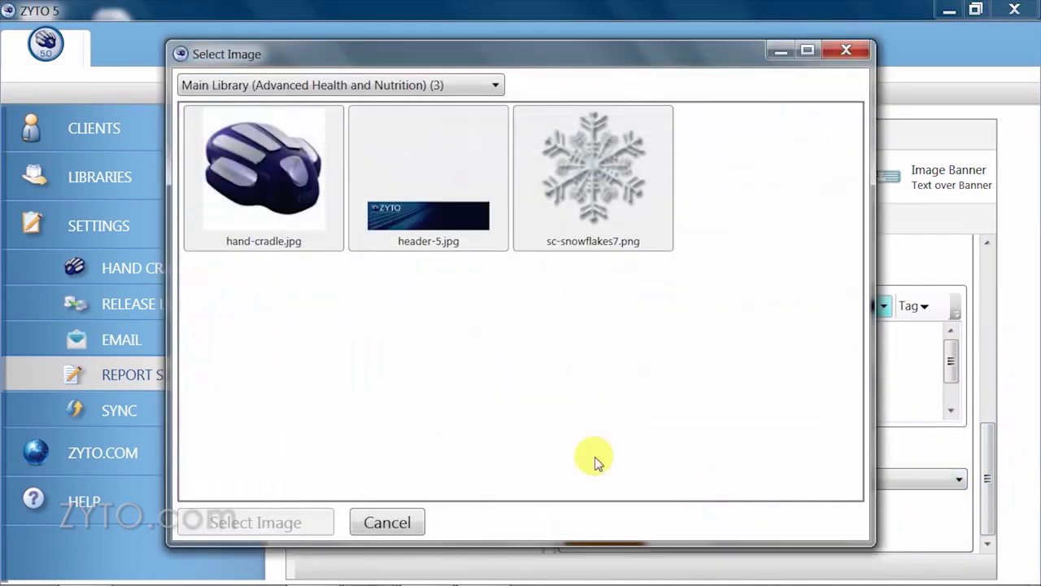
left_click(240, 204)
left_click(271, 522)
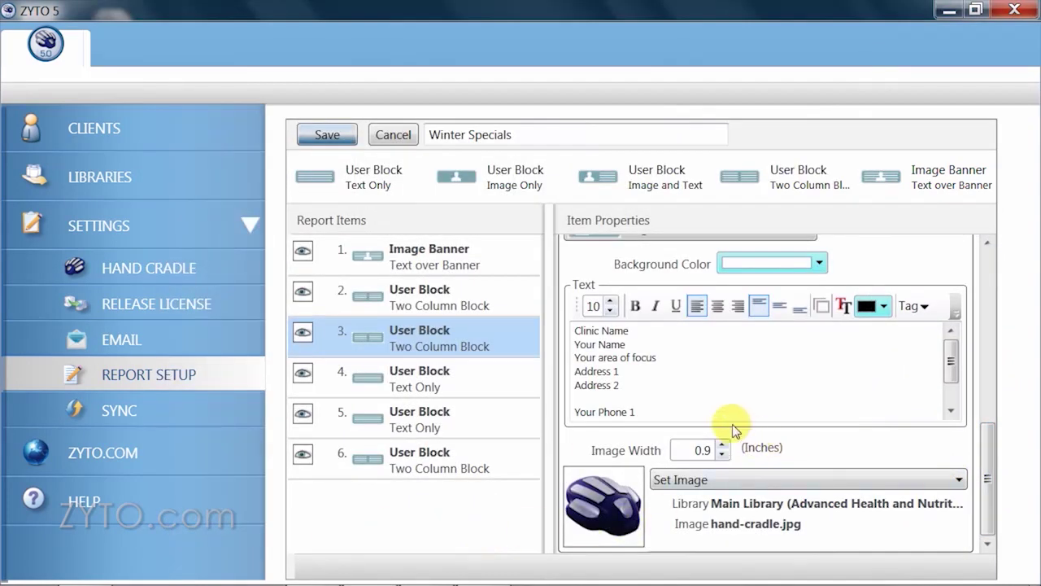
left_click_drag(576, 331, 679, 433)
key("ctrl+v")
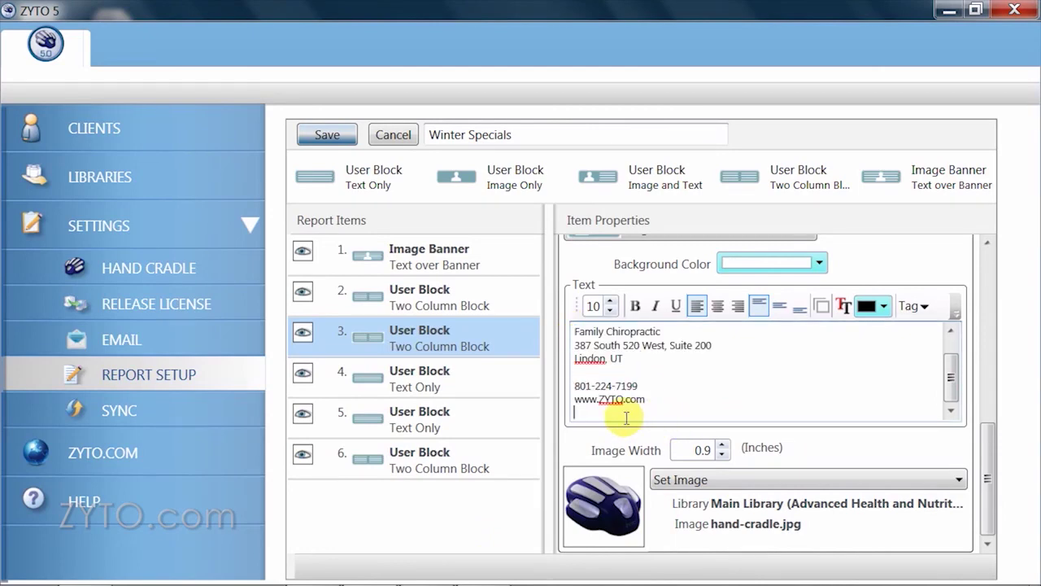
- Replace the placeholder promotions in Column One of report item 6 with the prepared promotion text, including the Family Chiropractic Package offer
left_click(370, 465)
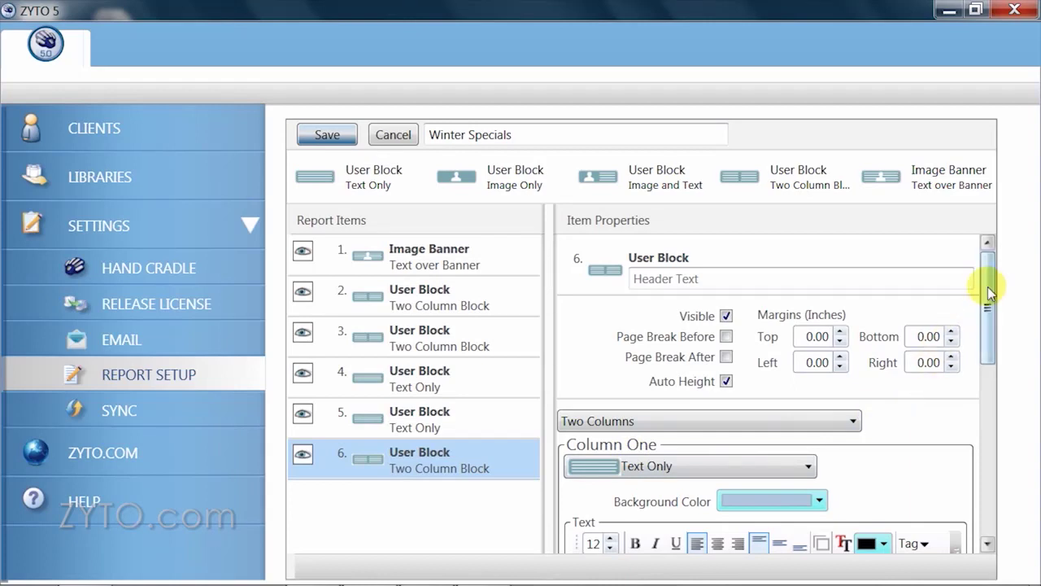
left_click_drag(988, 283, 991, 393)
left_click_drag(951, 310, 951, 350)
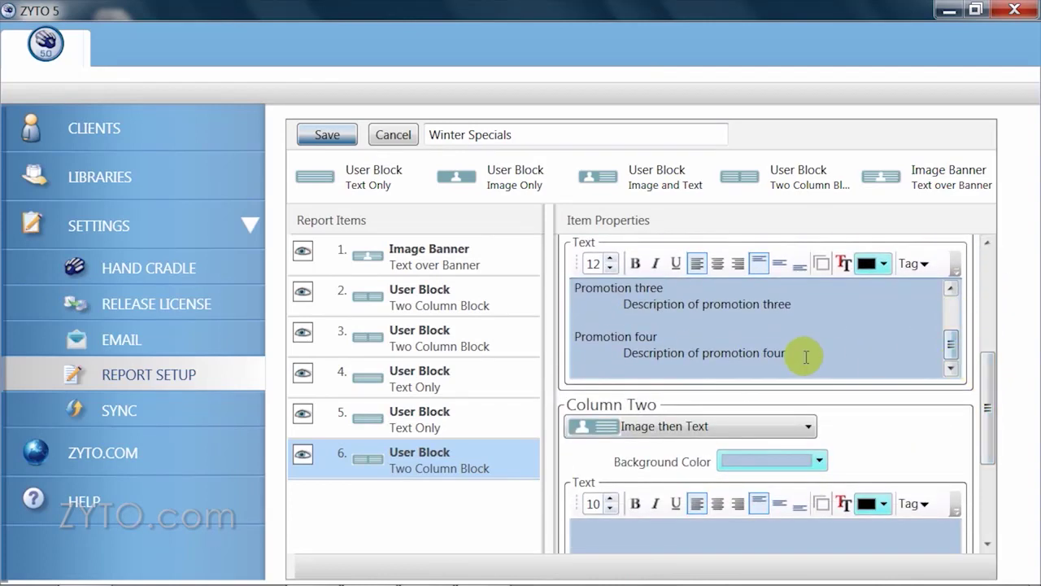
left_click_drag(802, 355, 572, 279)
key("ctrl+v")
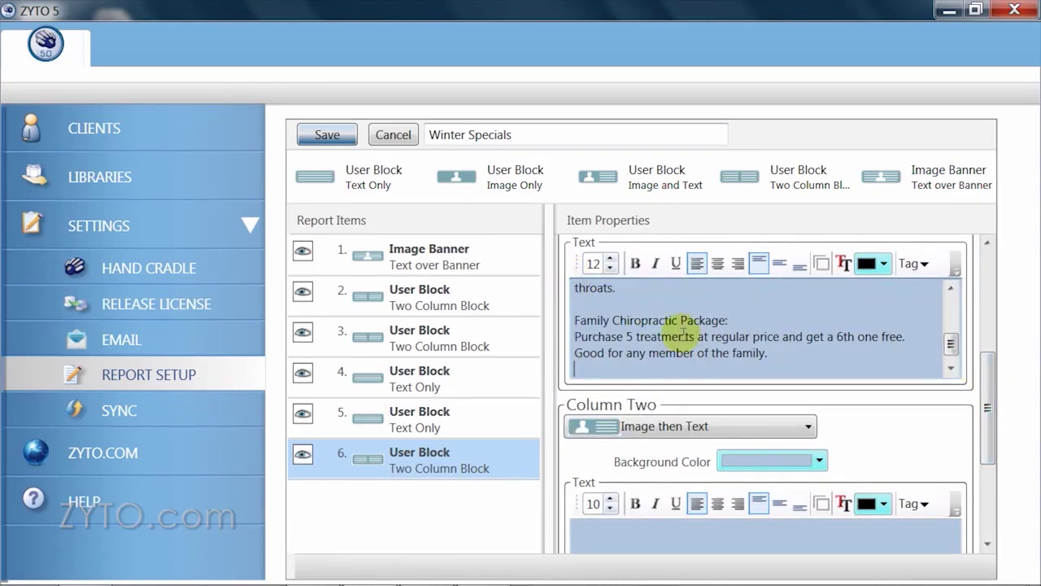
- Set the Column Two image of report item 6 to sc-snowflakes7.png from the Main Library and reduce its width to 2.9 inches
left_click_drag(988, 399, 989, 480)
left_click(959, 482)
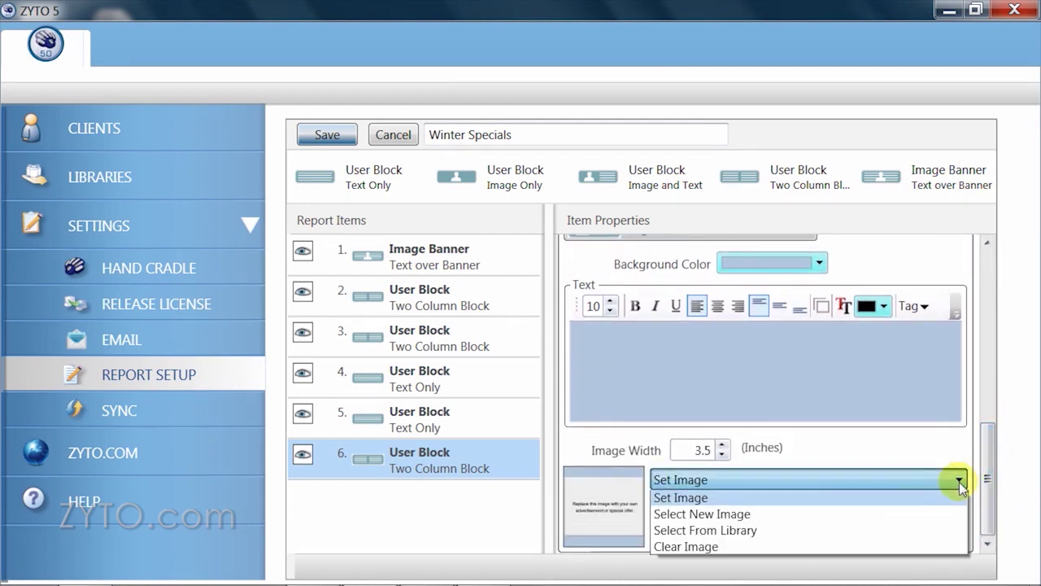
left_click(723, 531)
left_click(294, 522)
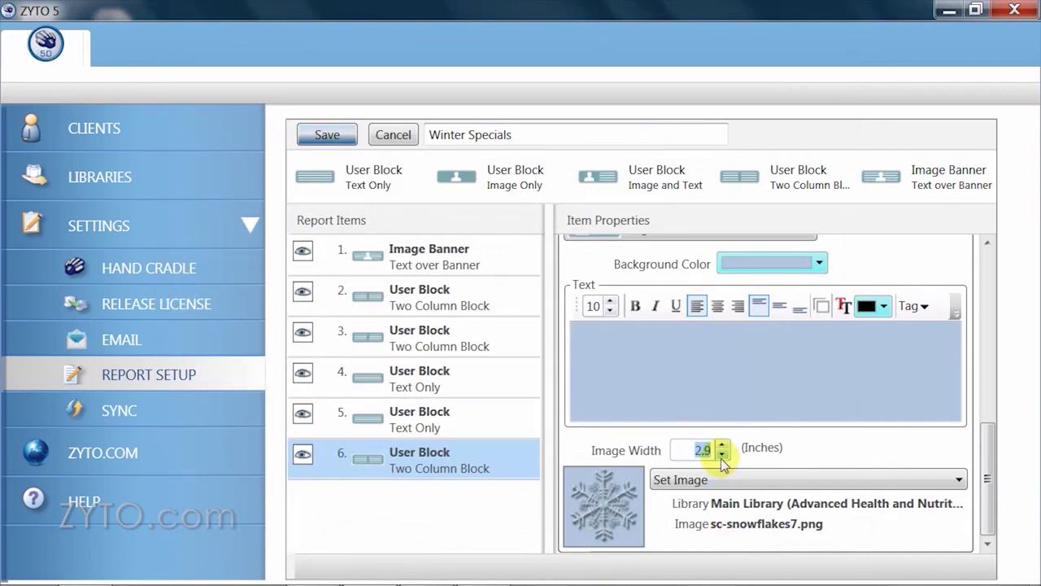
- Replace the placeholder promotion name in the text of report item 5 with "Winter Specials"
left_click(366, 418)
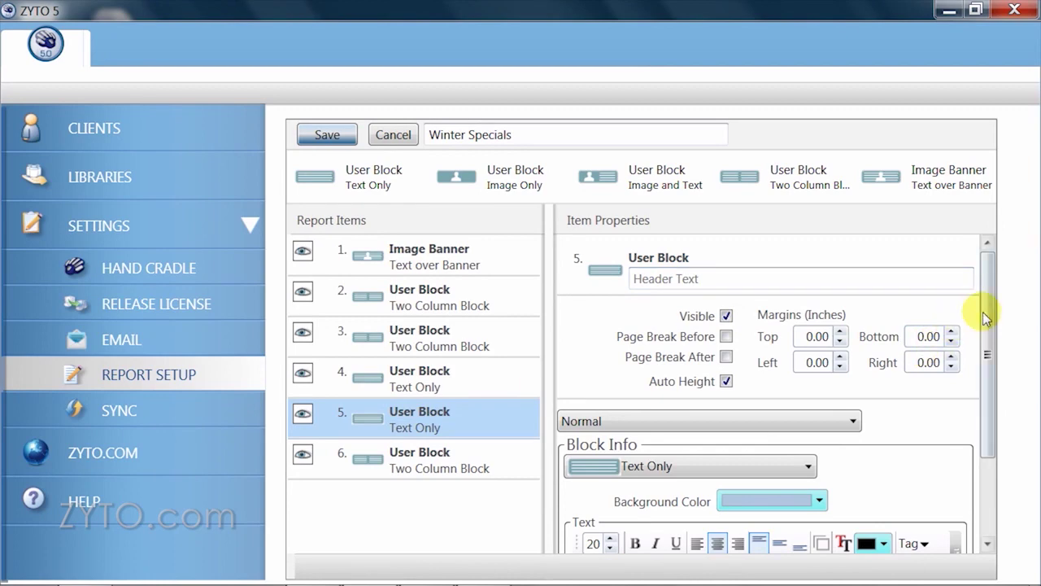
left_click_drag(984, 314, 994, 418)
left_click_drag(810, 524, 596, 485)
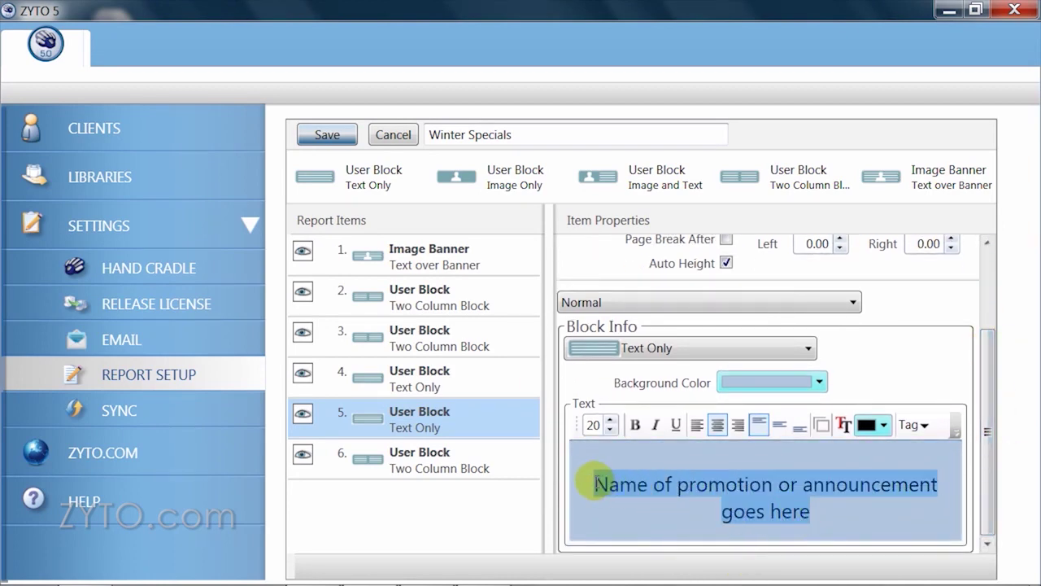
type("Winter Spe")
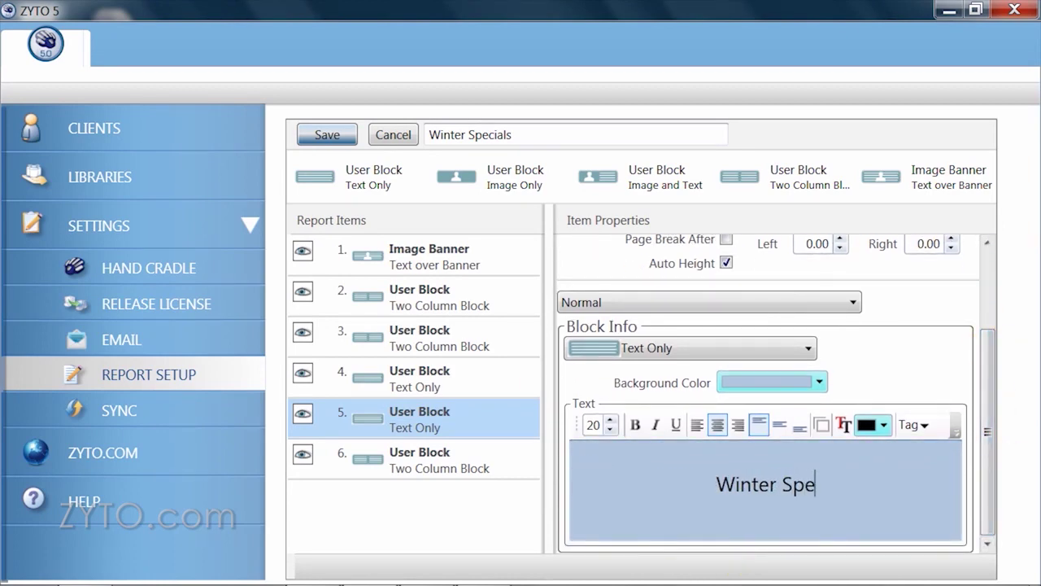
type("cials")
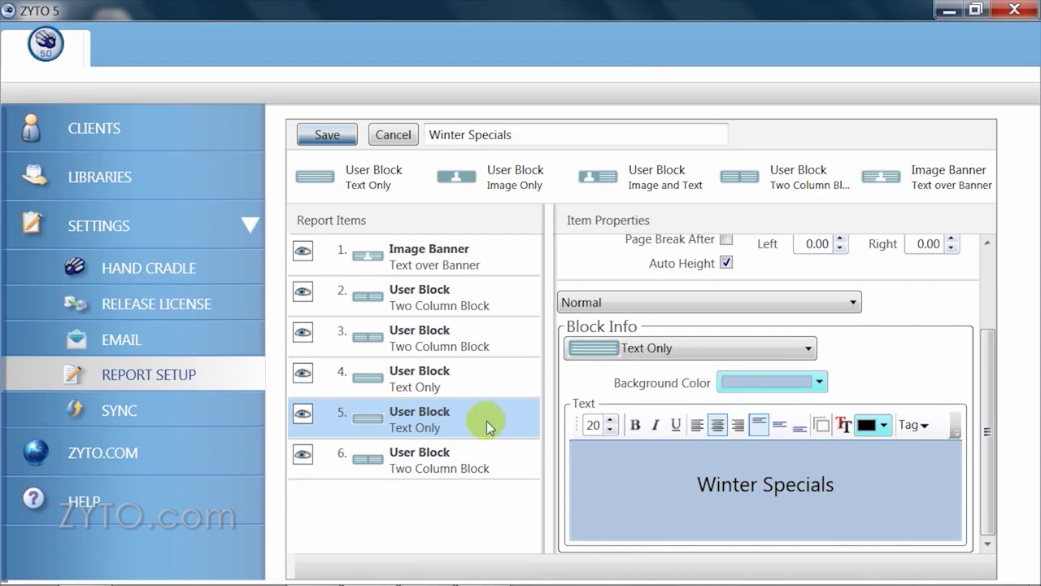
- Save the Winter Specials report block and enable it as a cover page
left_click(327, 134)
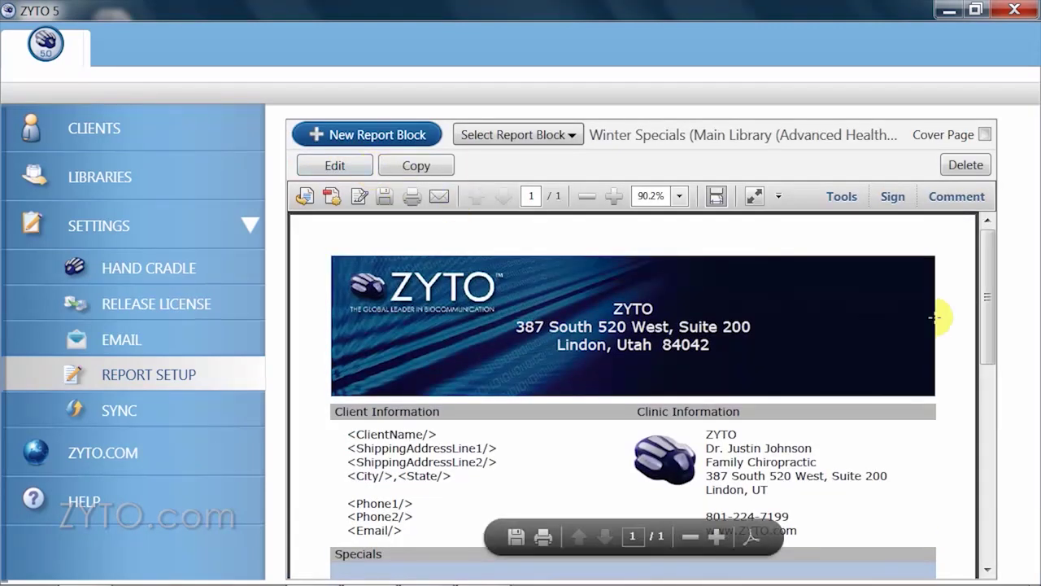
left_click_drag(982, 268, 1031, 298)
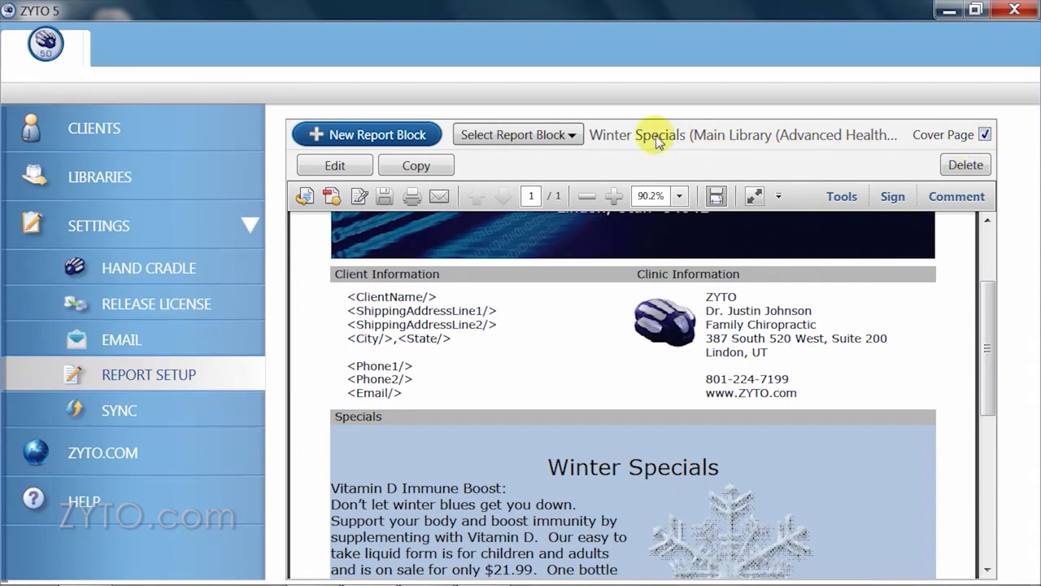
- Open the Basic Cover report block from the Main Library
left_click(570, 134)
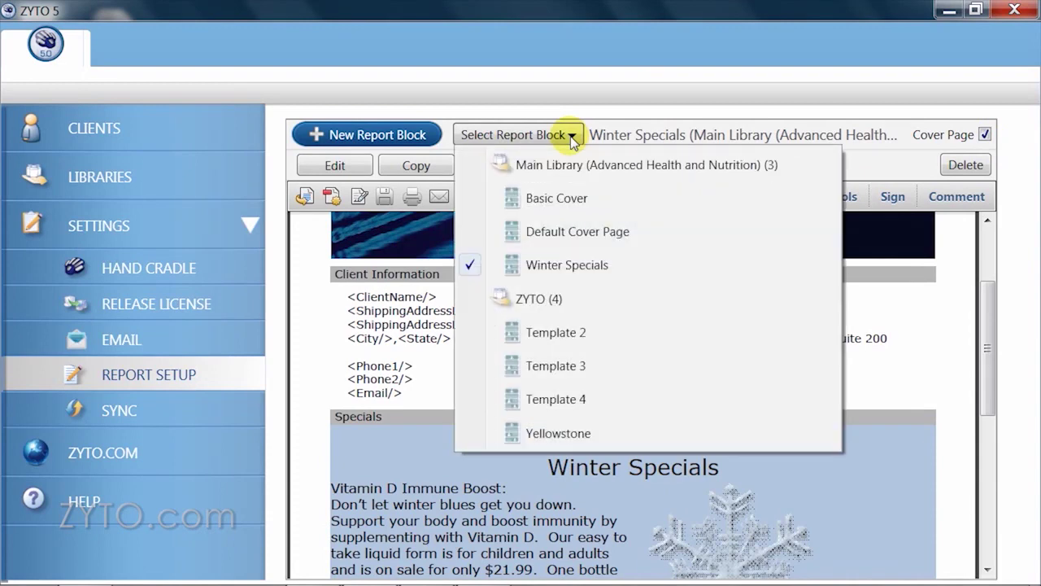
left_click(566, 197)
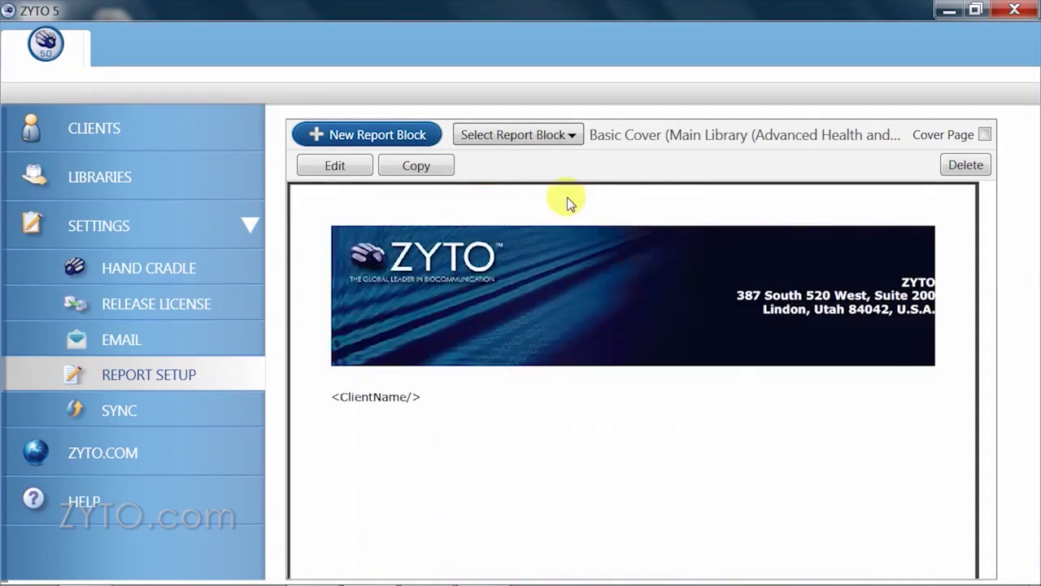